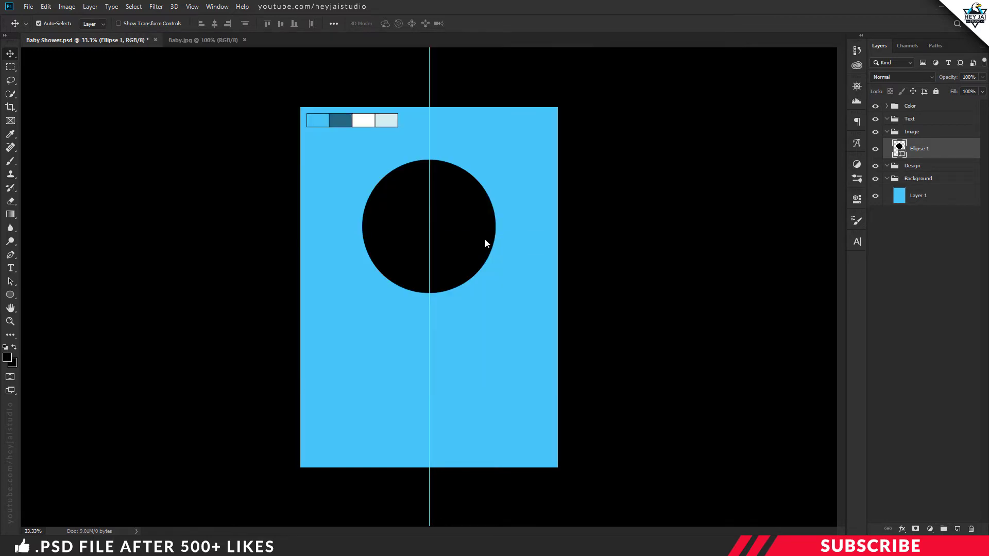
Bring Baby.jpg into the poster and clip it to the black circle
{"action": "left_click_drag", "start_coordinate": [210, 41], "coordinate": [132, 223]}
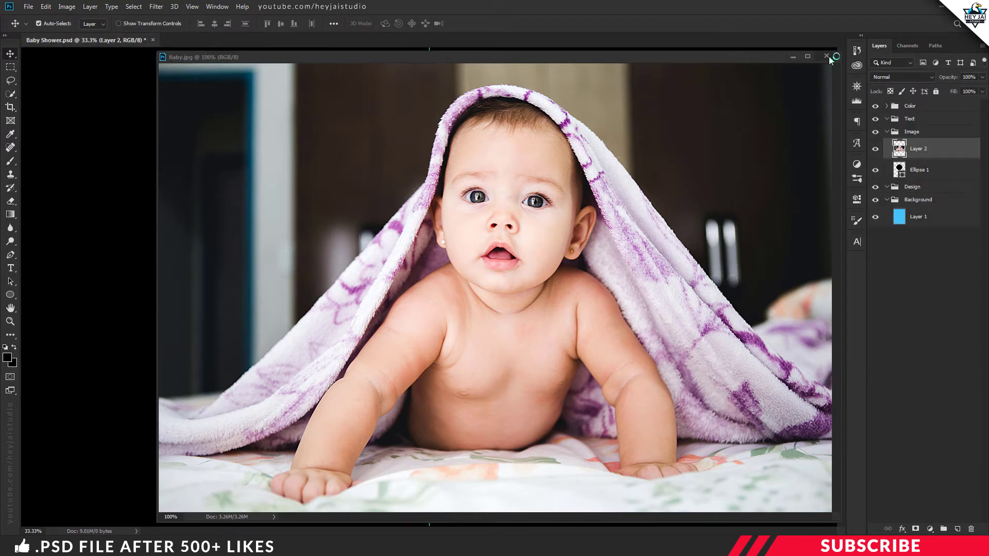
{"action": "left_click", "coordinate": [827, 56]}
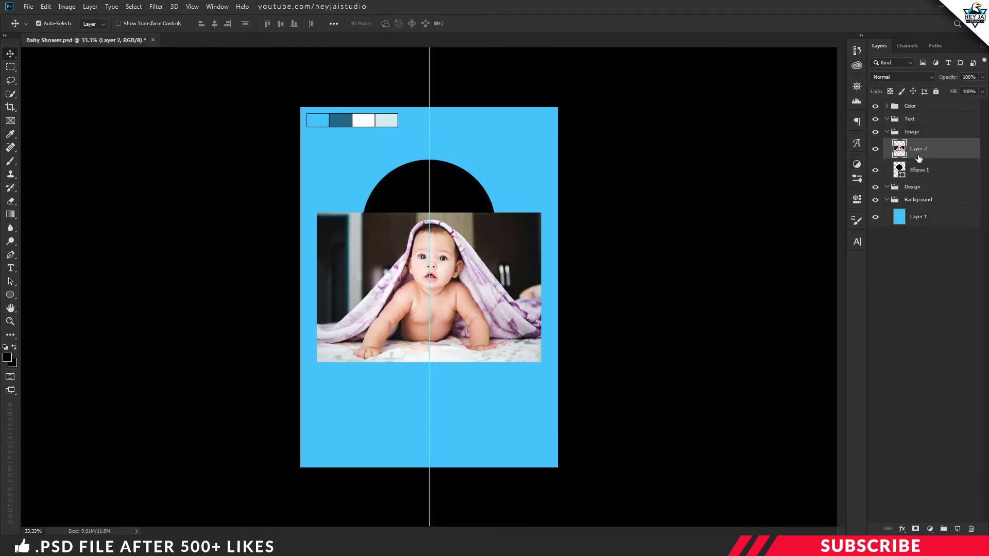
{"action": "left_click", "coordinate": [875, 149]}
{"action": "left_click", "coordinate": [875, 149]}
{"action": "right_click", "coordinate": [934, 151]}
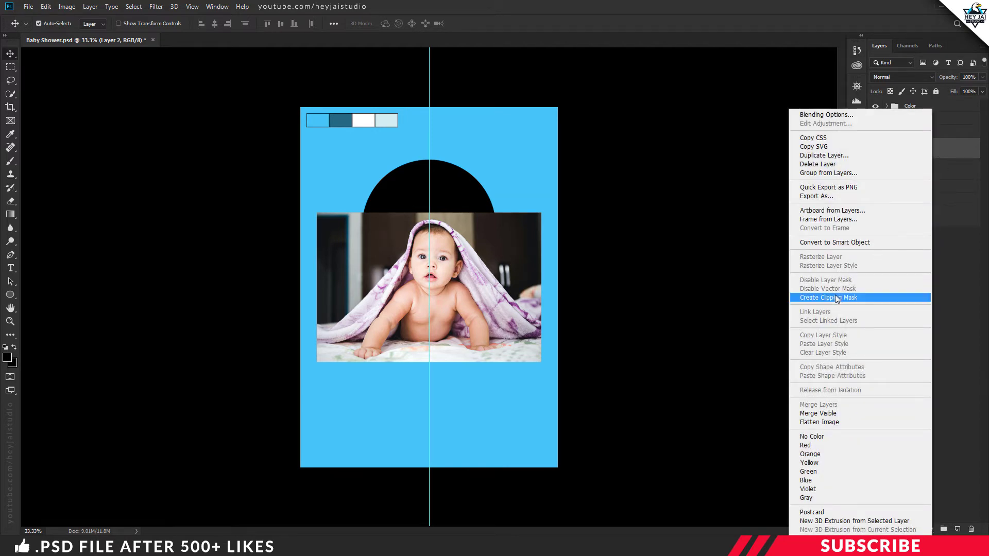
{"action": "left_click", "coordinate": [847, 302]}
{"action": "left_click", "coordinate": [877, 149]}
{"action": "left_click", "coordinate": [877, 149]}
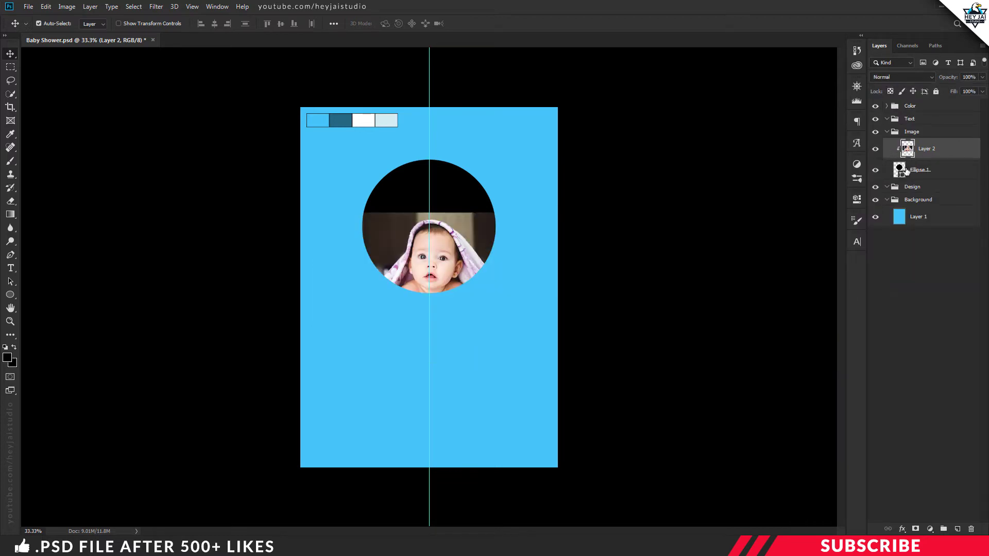
Scale the baby photo down and move it up so the baby fills the circle
{"action": "key", "text": "ctrl+t"}
{"action": "left_click_drag", "start_coordinate": [492, 275], "coordinate": [487, 228]}
{"action": "left_click_drag", "start_coordinate": [535, 315], "coordinate": [520, 305]}
{"action": "left_click_drag", "start_coordinate": [486, 275], "coordinate": [497, 269]}
{"action": "key", "text": "Return"}
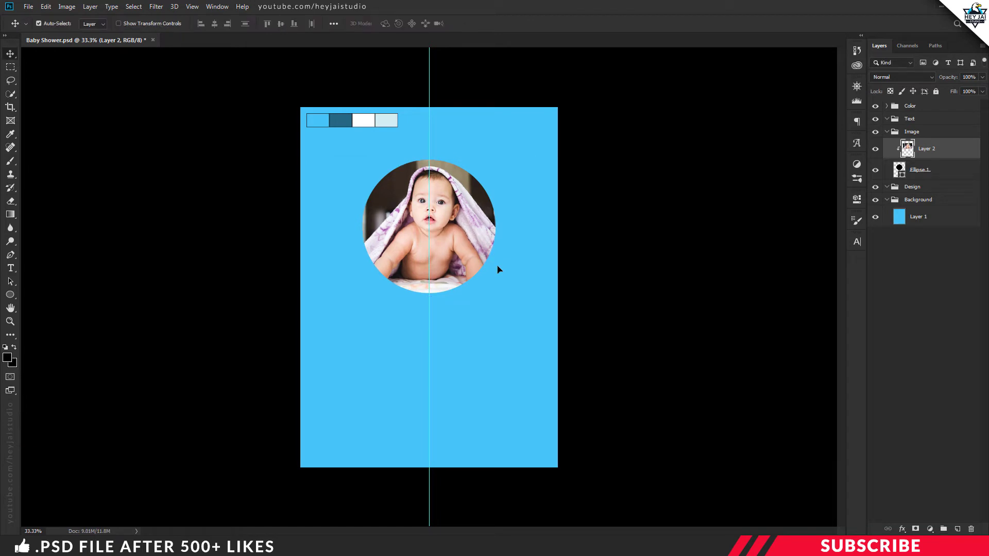
{"action": "key", "text": "ctrl+plus"}
{"action": "scroll", "coordinate": [499, 270], "scroll_direction": "up", "scroll_amount": 3}
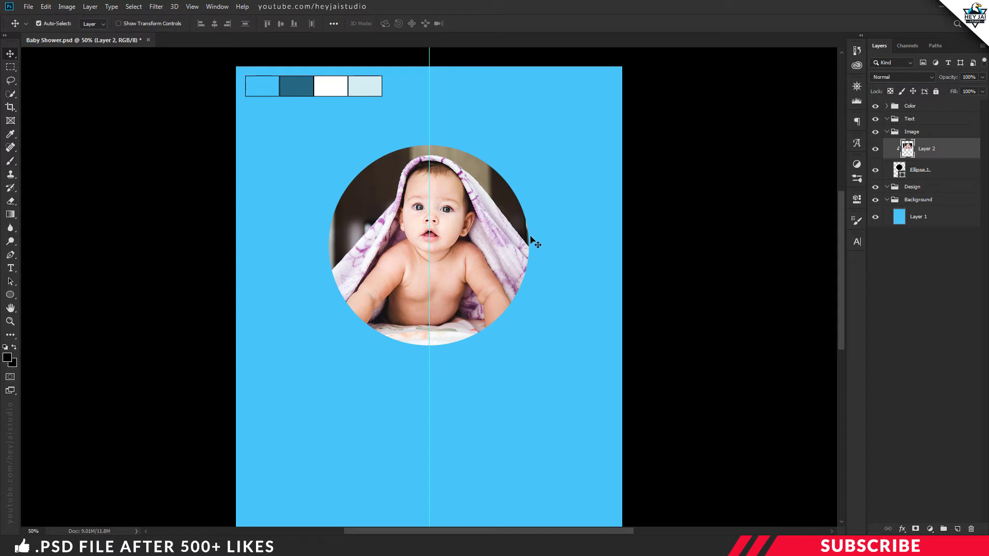
Add an 18 px Outside stroke to the Ellipse 1 circle layer
{"action": "left_click", "coordinate": [922, 172]}
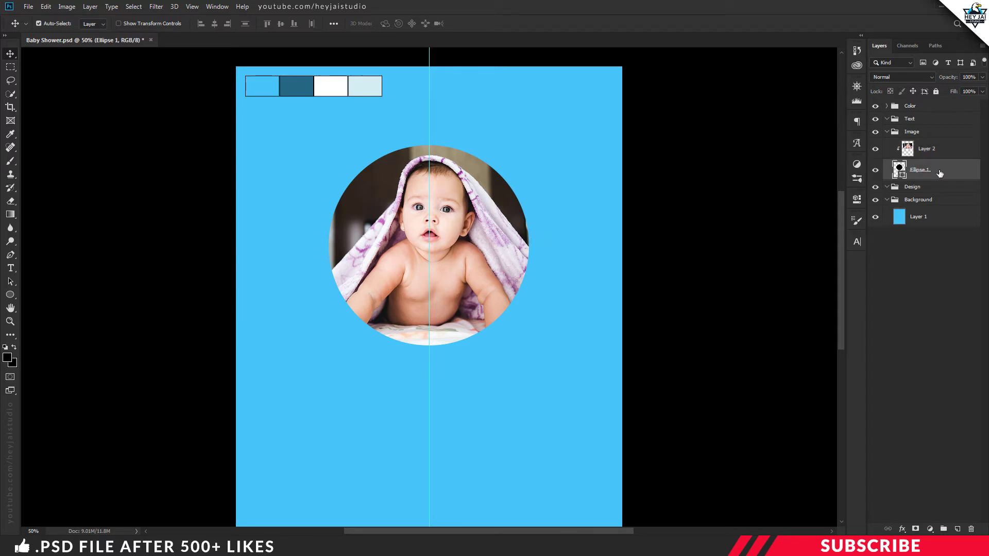
{"action": "right_click", "coordinate": [936, 172]}
{"action": "left_click", "coordinate": [827, 117]}
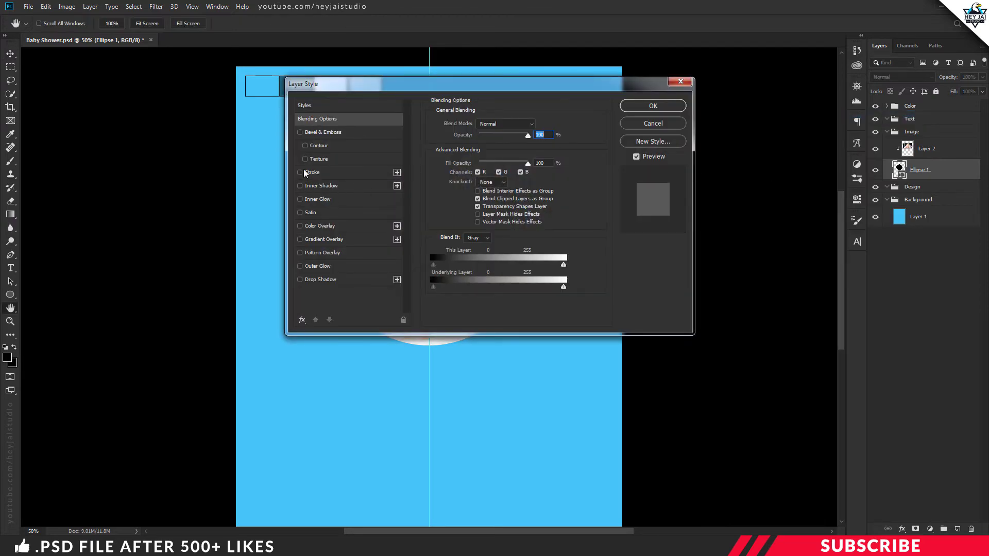
{"action": "left_click", "coordinate": [311, 174]}
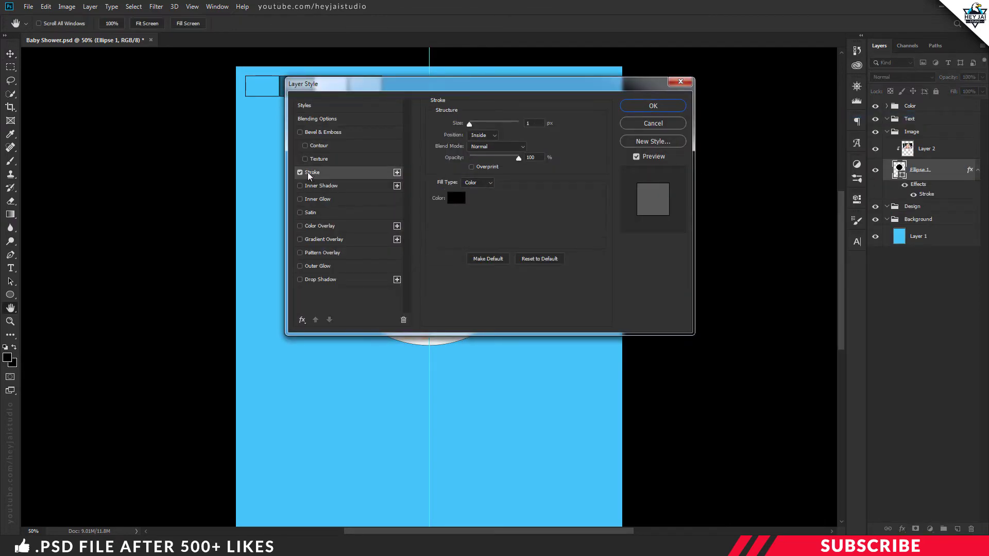
{"action": "key", "text": "Tab"}
{"action": "type", "text": "18"}
{"action": "left_click_drag", "start_coordinate": [549, 90], "coordinate": [789, 139]}
{"action": "left_click", "coordinate": [733, 184]}
{"action": "left_click", "coordinate": [723, 191]}
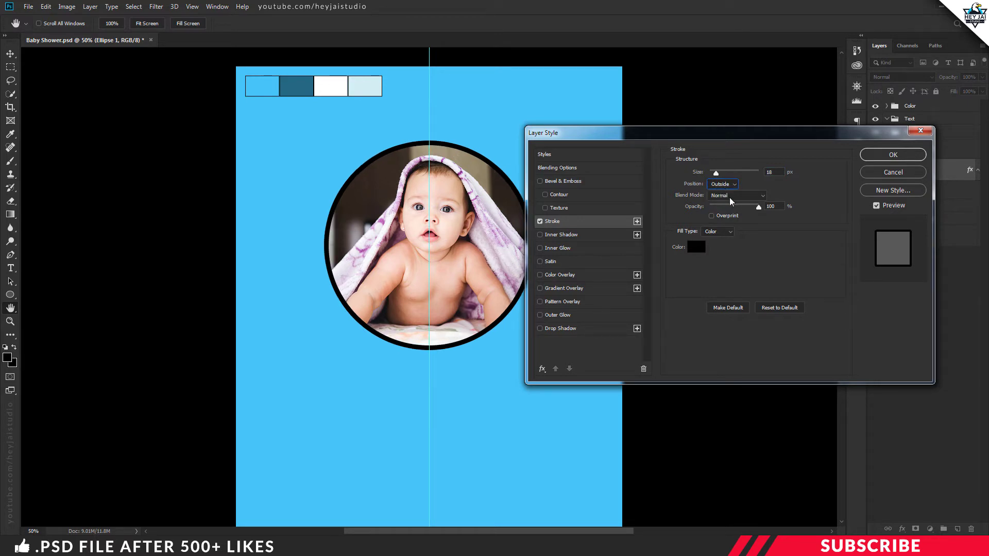
Set the stroke colour to dark teal #236783 and apply the effect
{"action": "left_click", "coordinate": [697, 248]}
{"action": "left_click_drag", "start_coordinate": [456, 105], "coordinate": [542, 129]}
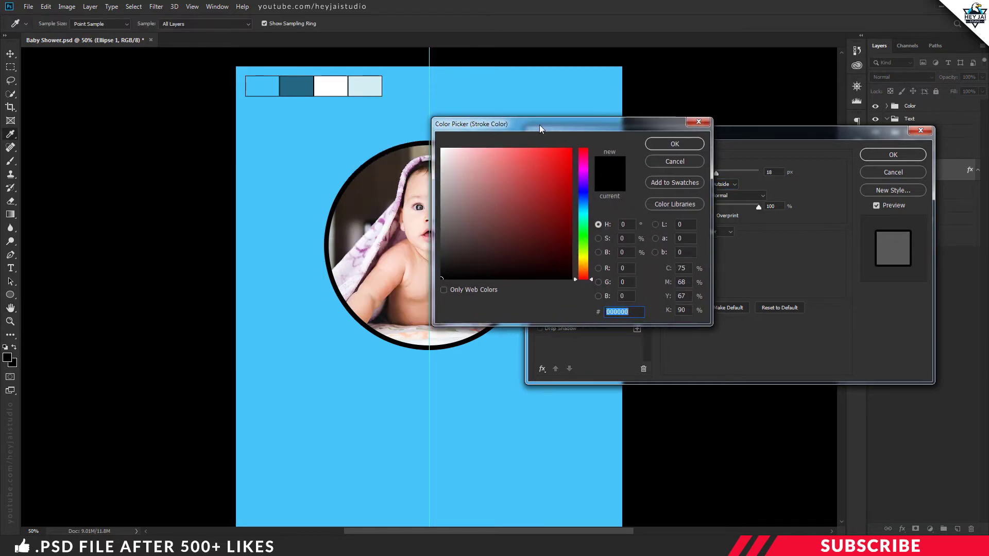
{"action": "left_click", "coordinate": [302, 89]}
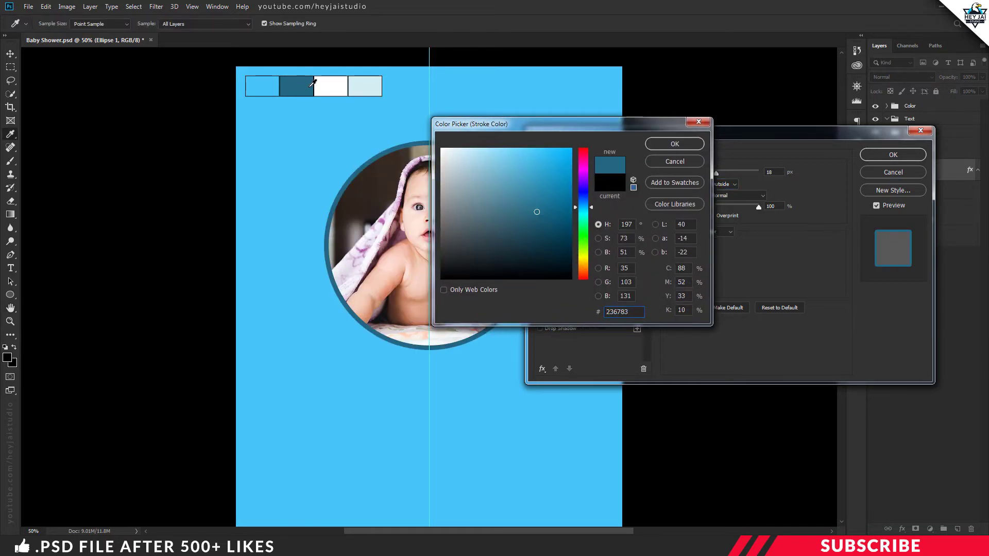
{"action": "left_click", "coordinate": [663, 146]}
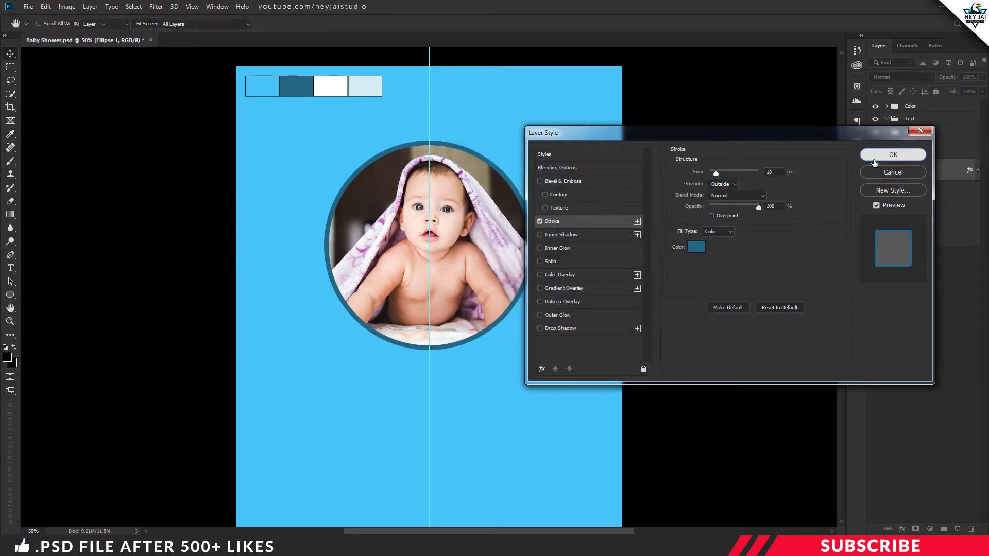
{"action": "left_click", "coordinate": [876, 156]}
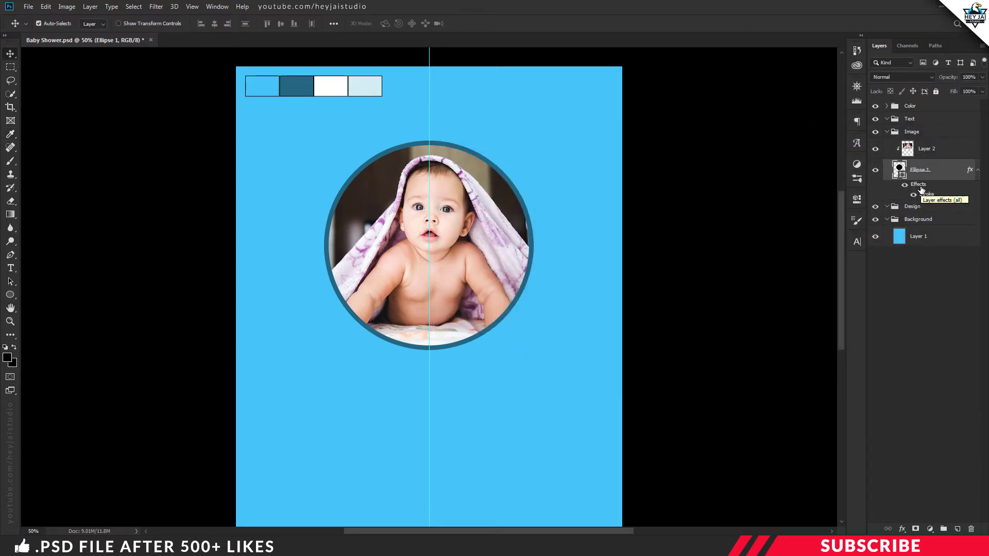
{"action": "key", "text": "ctrl+minus"}
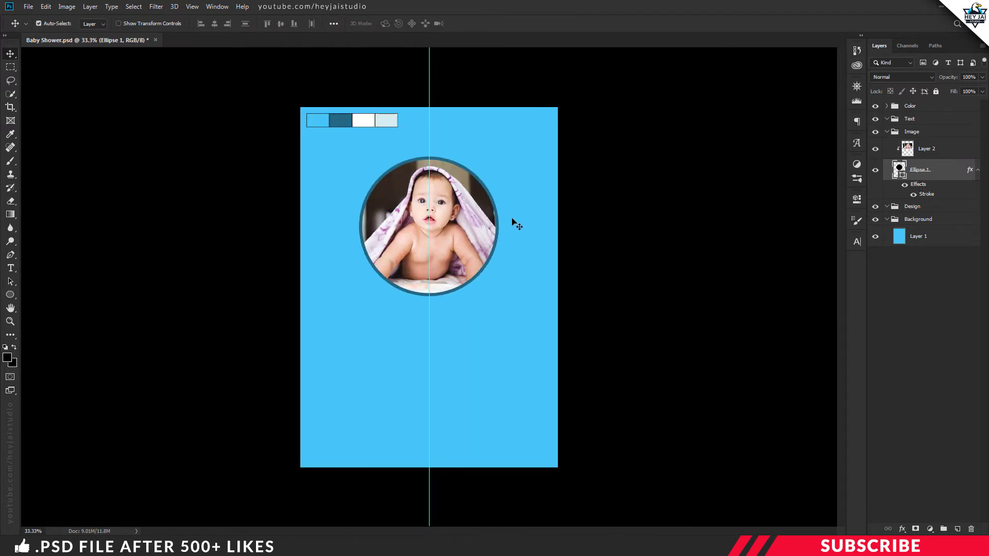
Hide the guide and the Color swatches group, and collapse the Image group
{"action": "left_click", "coordinate": [522, 213]}
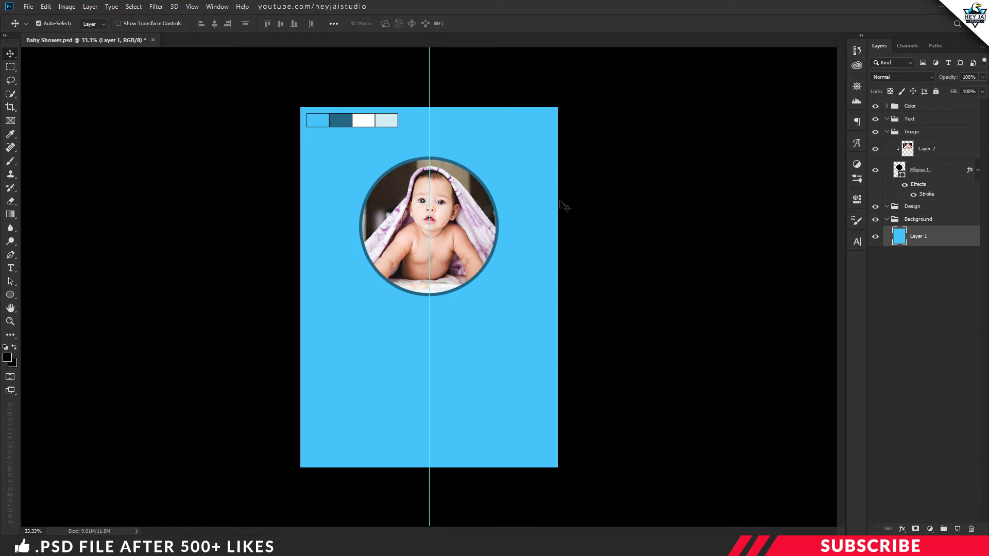
{"action": "key", "text": "ctrl"}
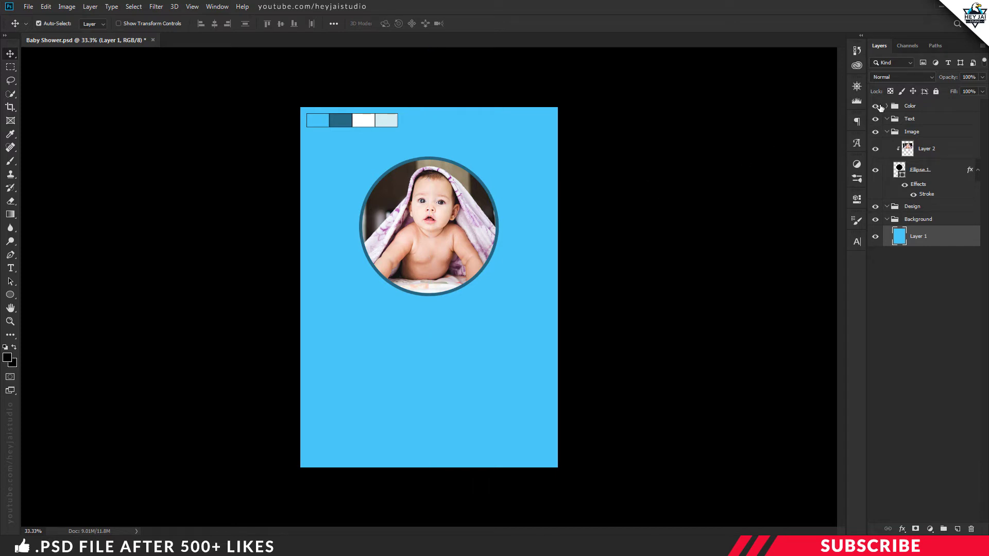
{"action": "left_click", "coordinate": [876, 107]}
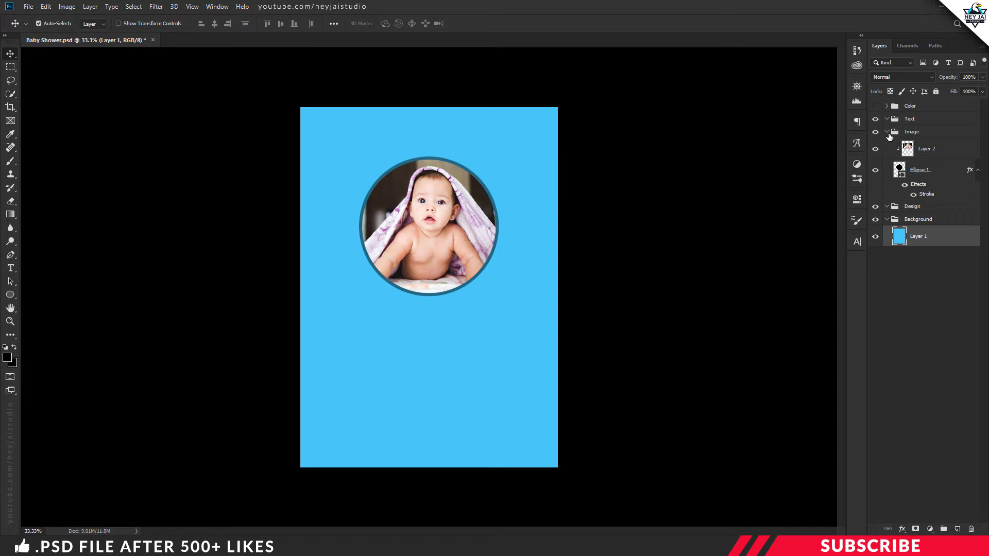
{"action": "left_click", "coordinate": [887, 132]}
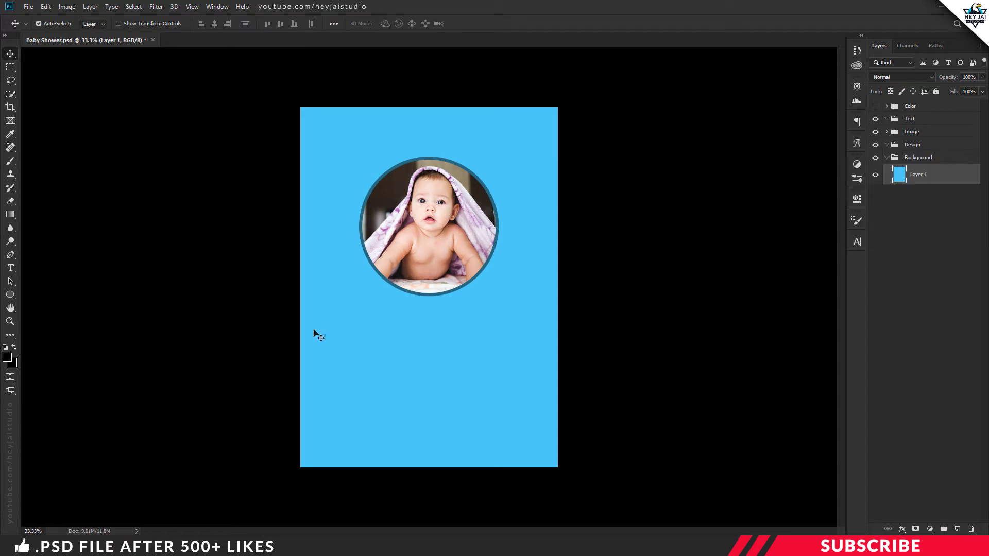
Open Vector Design.psd from the project files folder in its own window
{"action": "left_click", "coordinate": [241, 547]}
{"action": "left_click", "coordinate": [369, 183]}
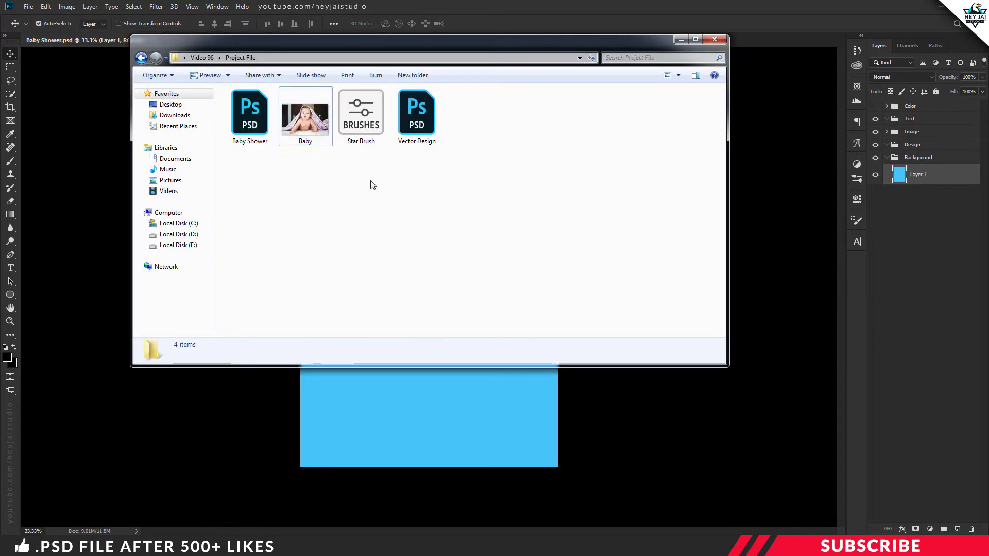
{"action": "left_click", "coordinate": [421, 124]}
{"action": "double_click", "coordinate": [422, 124]}
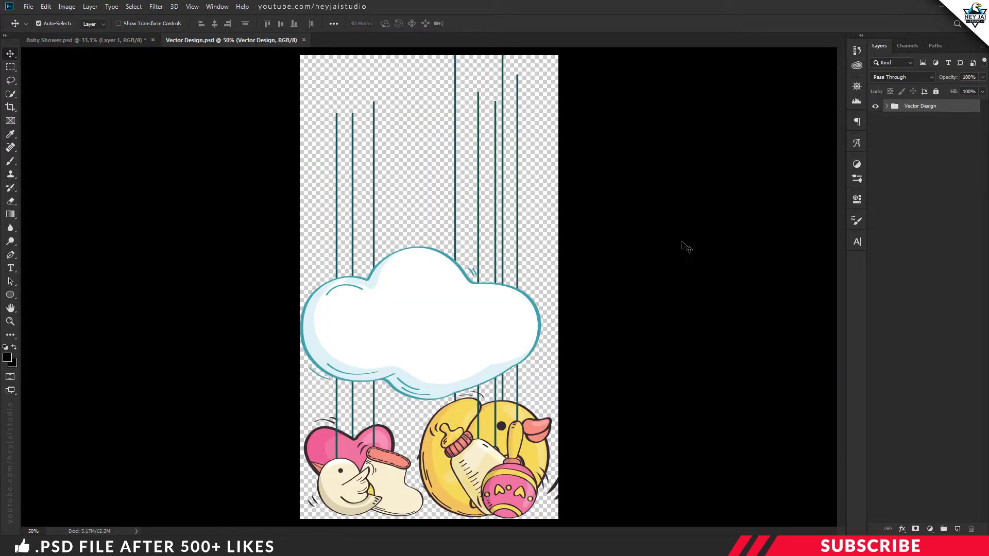
{"action": "left_click_drag", "start_coordinate": [279, 36], "coordinate": [268, 56]}
Copy the Vector Design group into the Design group and place it below the photo
{"action": "left_click_drag", "start_coordinate": [910, 107], "coordinate": [536, 183]}
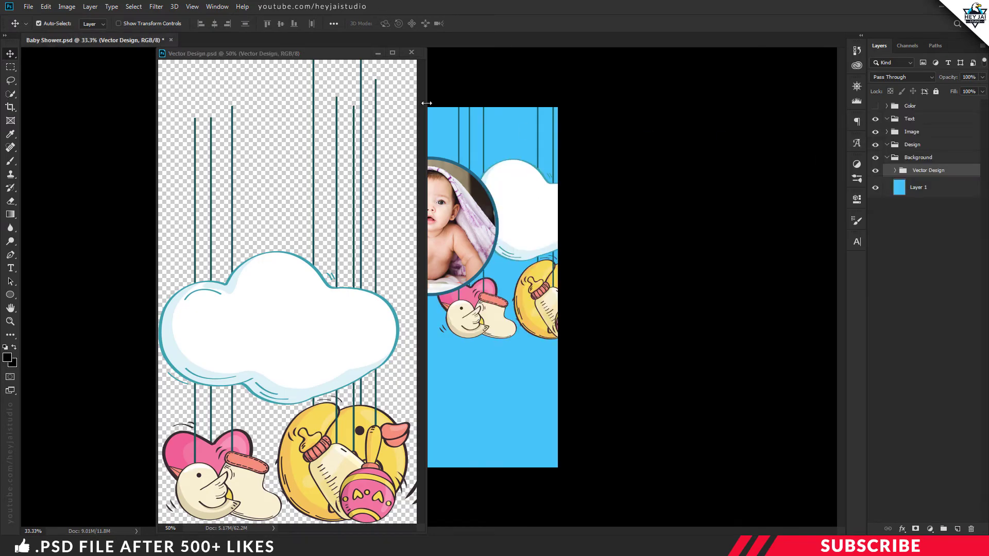
{"action": "left_click", "coordinate": [412, 54]}
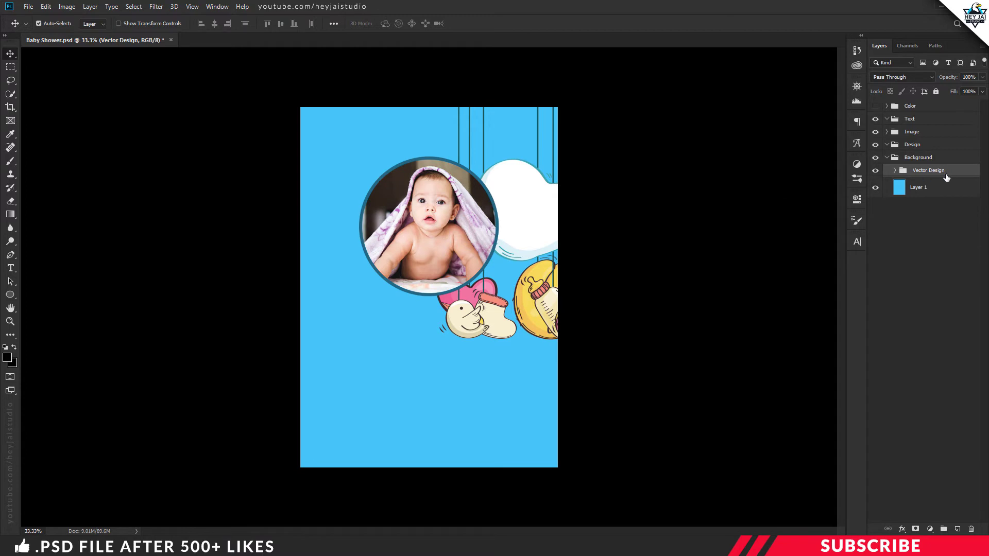
{"action": "left_click_drag", "start_coordinate": [935, 174], "coordinate": [889, 155]}
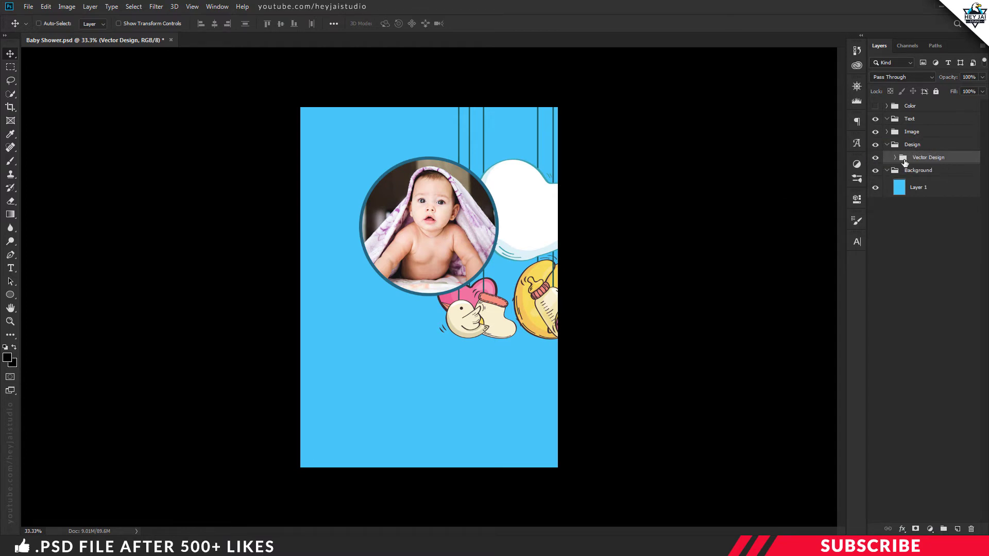
{"action": "left_click_drag", "start_coordinate": [517, 240], "coordinate": [428, 363]}
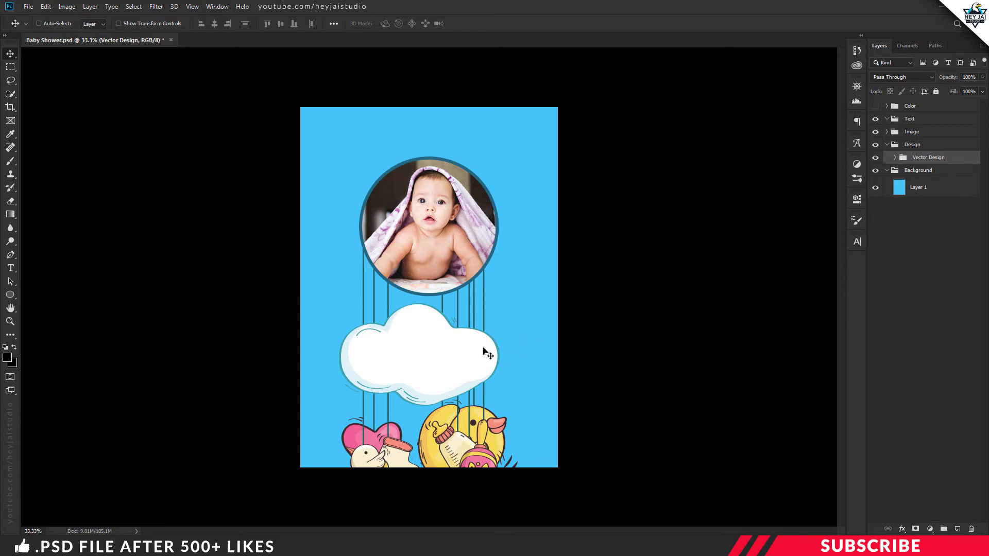
Move the Clouds layer up to the top edge and shrink it
{"action": "left_click", "coordinate": [895, 157]}
{"action": "left_click", "coordinate": [926, 174]}
{"action": "left_click", "coordinate": [875, 175]}
{"action": "left_click", "coordinate": [875, 175]}
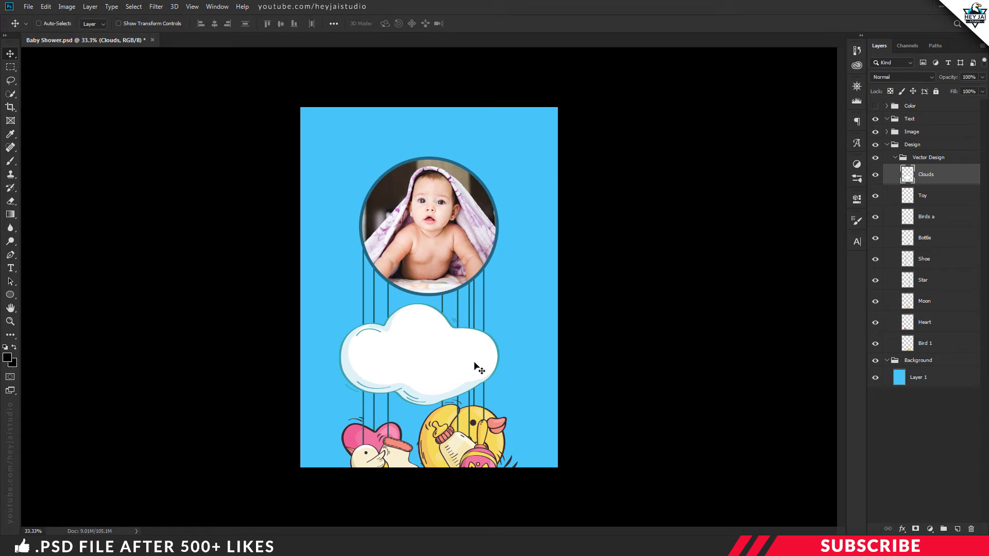
{"action": "left_click_drag", "start_coordinate": [464, 369], "coordinate": [443, 165]}
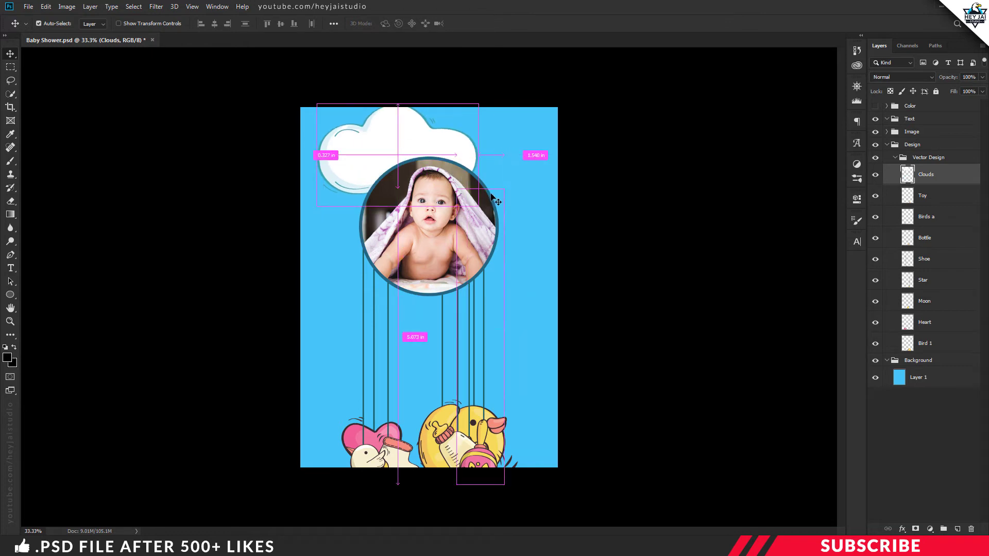
{"action": "key", "text": "ctrl+t"}
{"action": "left_click_drag", "start_coordinate": [490, 206], "coordinate": [395, 123]}
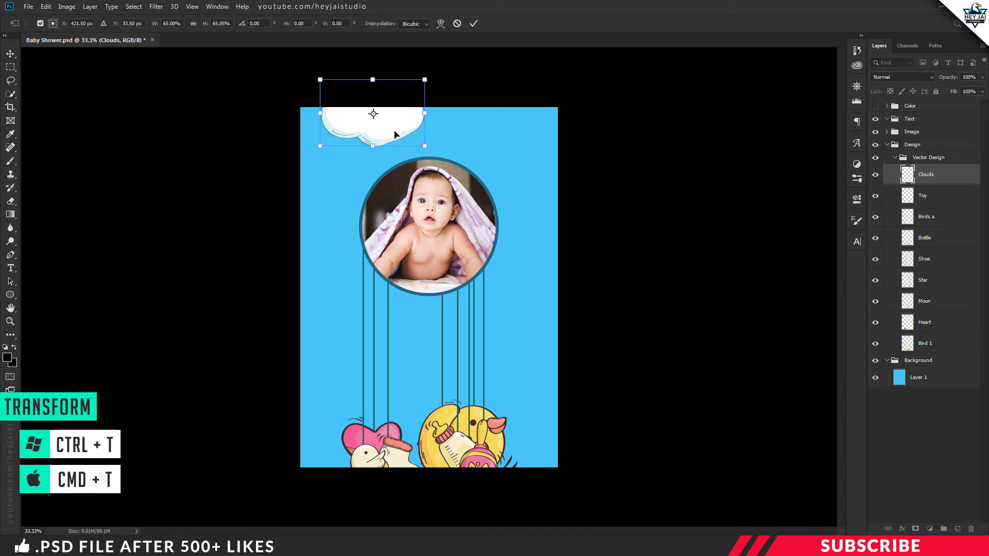
{"action": "key", "text": "Return"}
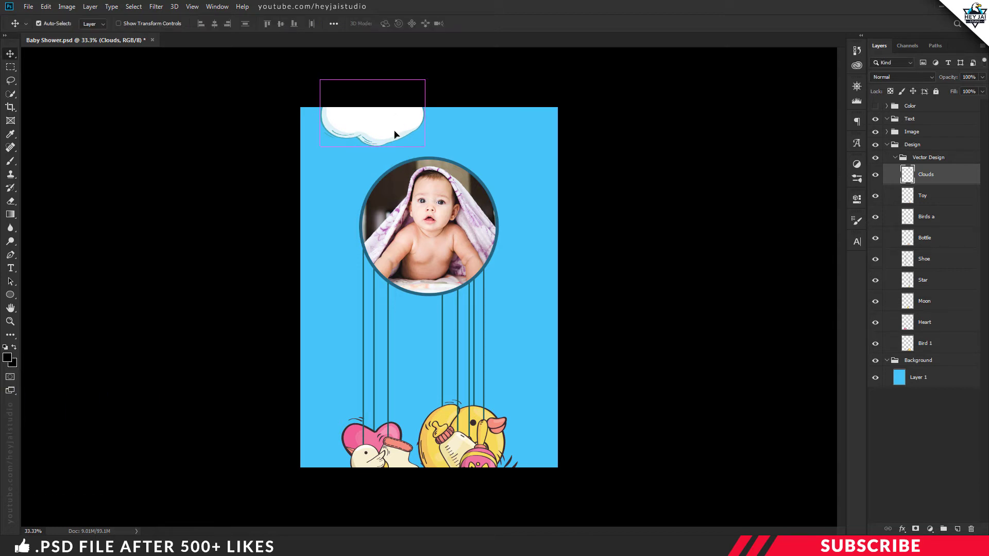
Make three cloud copies at the right edge, the left edge and beside the photo
{"action": "key", "text": "ctrl+j"}
{"action": "left_click_drag", "start_coordinate": [385, 131], "coordinate": [574, 277]}
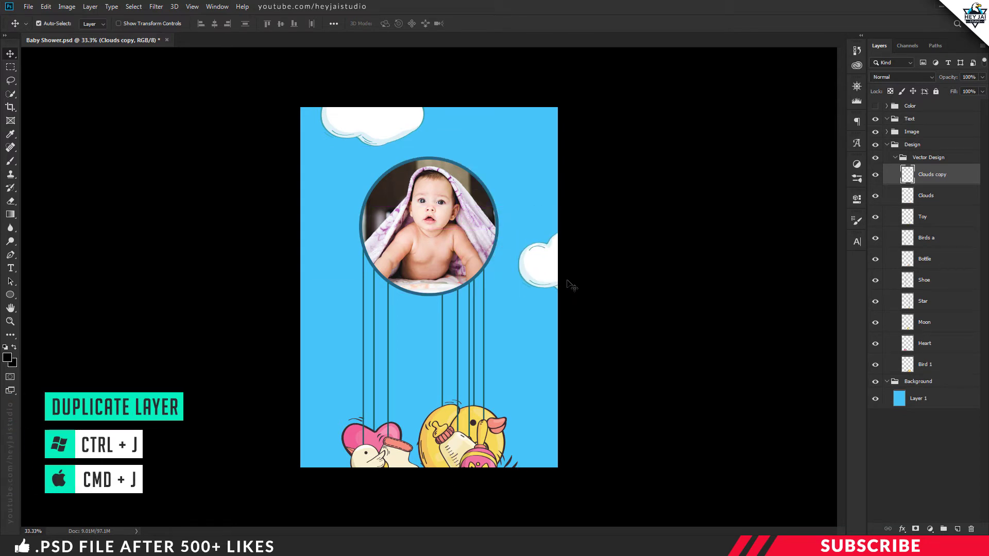
{"action": "key", "text": "ctrl+j"}
{"action": "left_click_drag", "start_coordinate": [556, 268], "coordinate": [275, 270]}
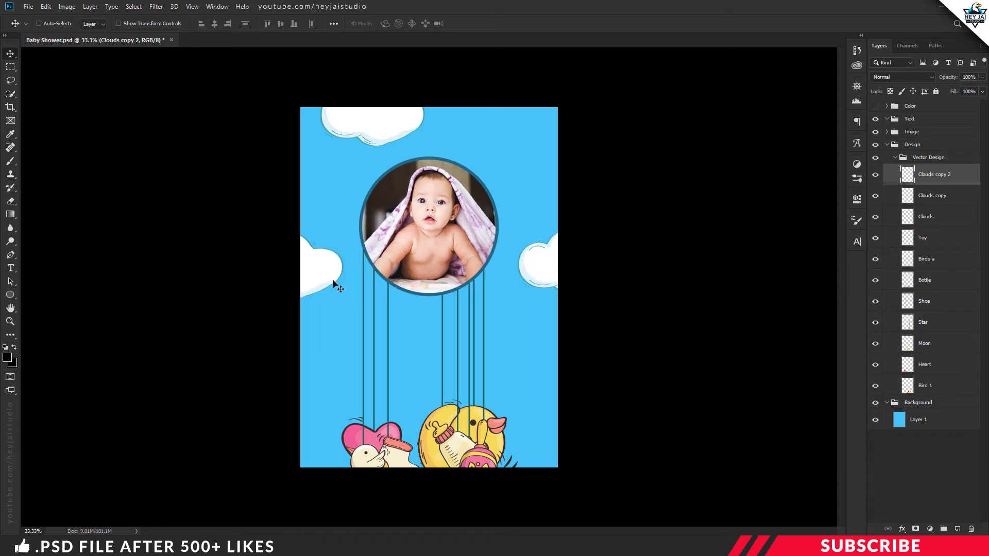
{"action": "key", "text": "ctrl+j"}
{"action": "left_click_drag", "start_coordinate": [331, 278], "coordinate": [497, 206]}
{"action": "key", "text": "ctrl+t"}
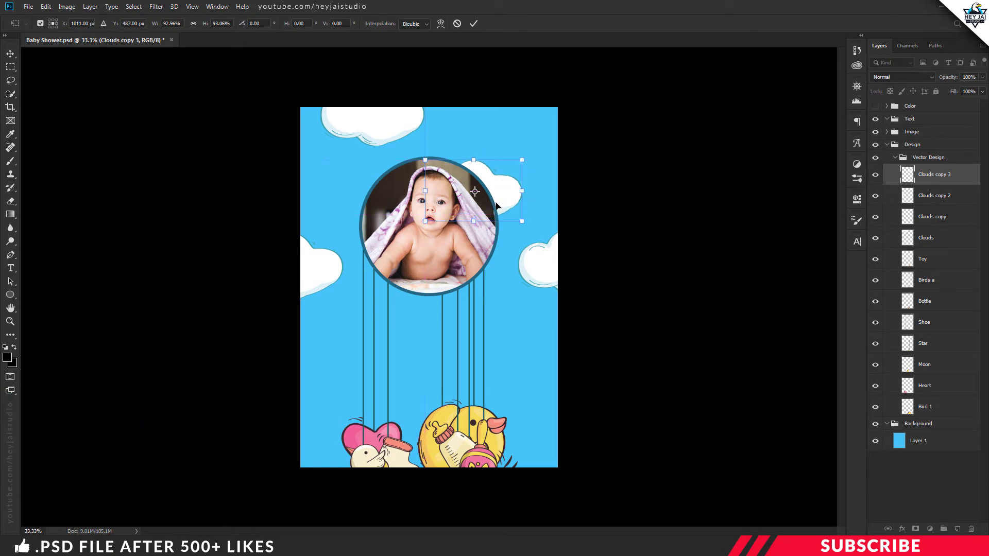
{"action": "key", "text": "Return"}
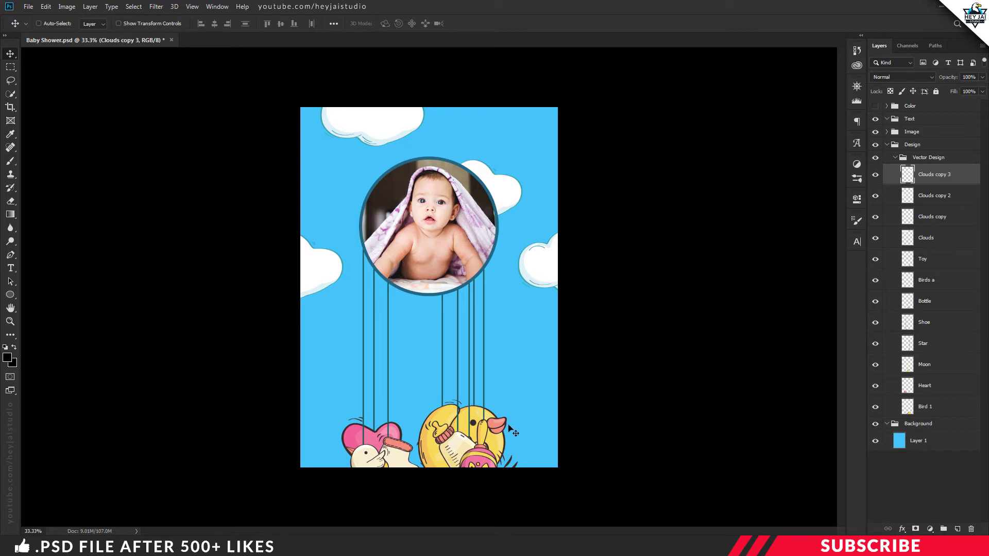
Hide the other ornaments, then move the Bird 1 duck to the right edge at about 44%
{"action": "left_click", "coordinate": [918, 412]}
{"action": "left_click", "coordinate": [875, 407]}
{"action": "left_click", "coordinate": [875, 407]}
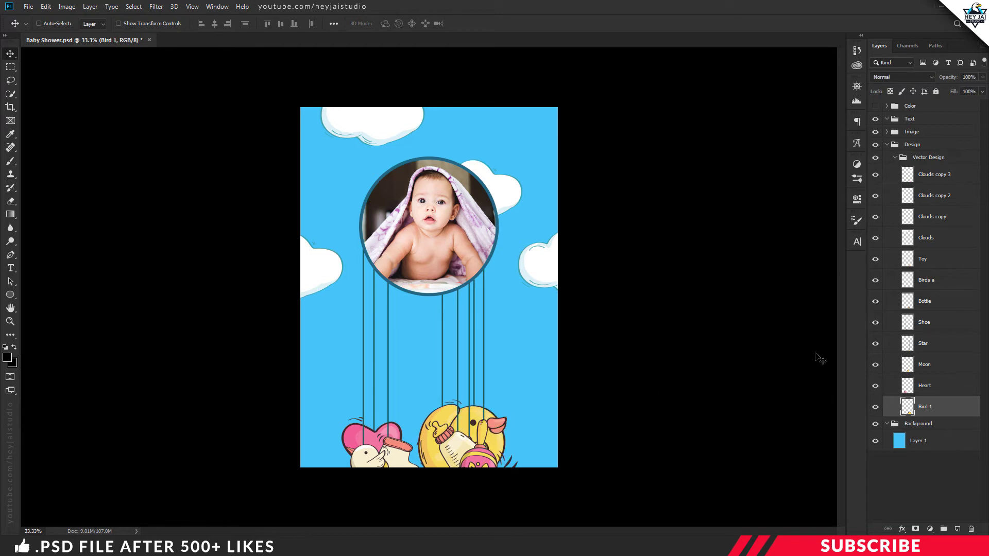
{"action": "left_click_drag", "start_coordinate": [875, 389], "coordinate": [881, 270]}
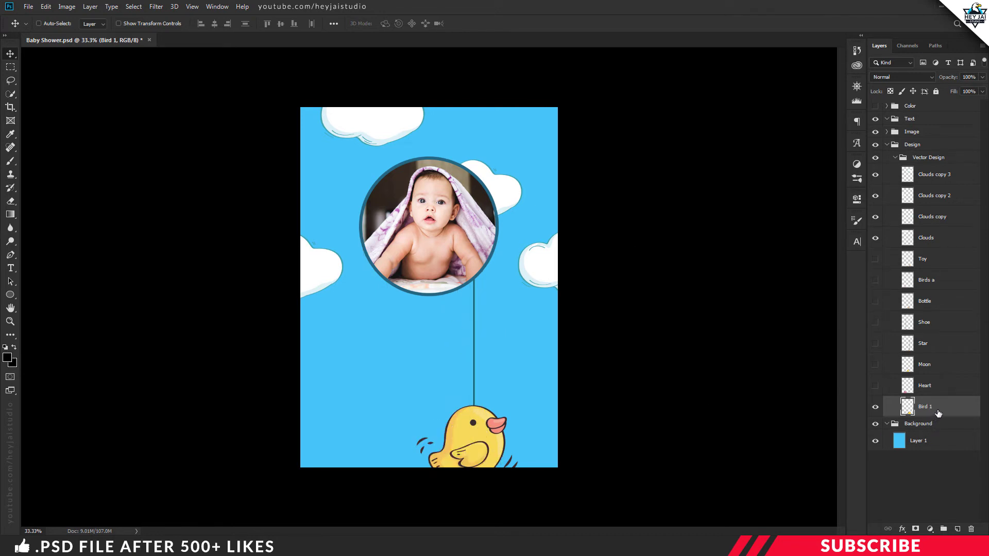
{"action": "left_click", "coordinate": [875, 407]}
{"action": "left_click", "coordinate": [876, 407]}
{"action": "left_click_drag", "start_coordinate": [487, 441], "coordinate": [564, 154]}
{"action": "key", "text": "ctrl+t"}
{"action": "left_click_drag", "start_coordinate": [581, 236], "coordinate": [559, 220]}
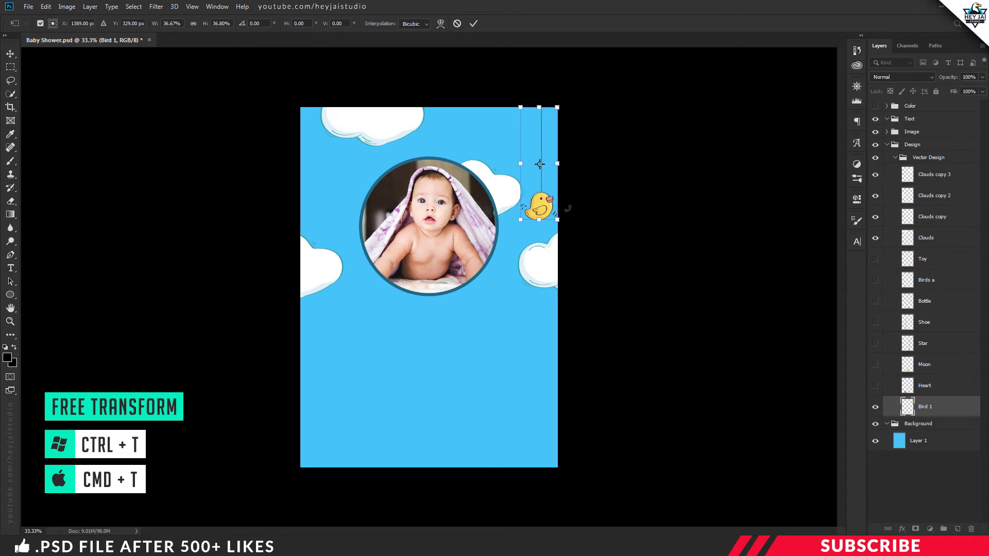
{"action": "key", "text": "Return"}
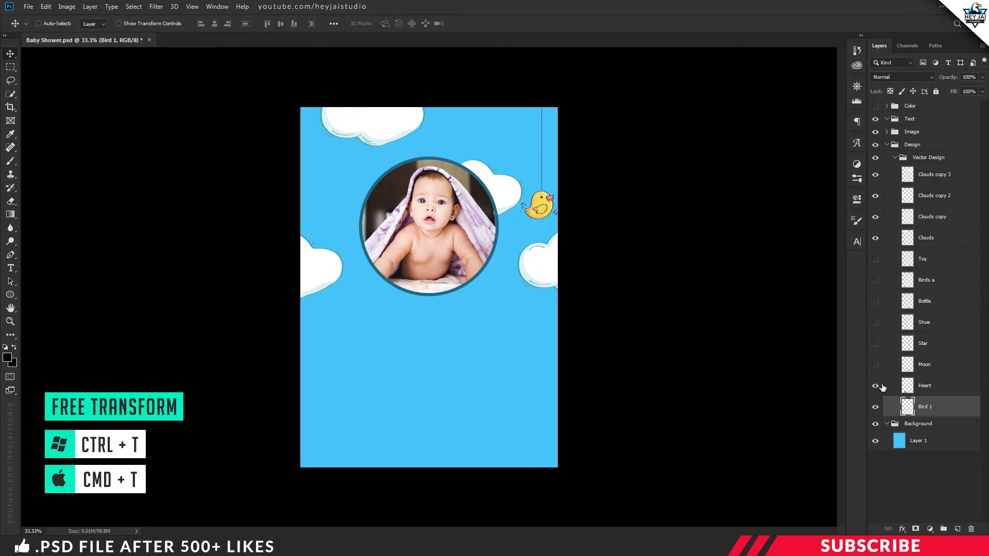
Show the heart ornament, move it right and shrink it slightly
{"action": "left_click", "coordinate": [876, 386]}
{"action": "left_click", "coordinate": [927, 386]}
{"action": "left_click_drag", "start_coordinate": [432, 431], "coordinate": [504, 290]}
{"action": "key", "text": "ctrl+t"}
{"action": "left_click_drag", "start_coordinate": [517, 324], "coordinate": [515, 317]}
{"action": "key", "text": "Return"}
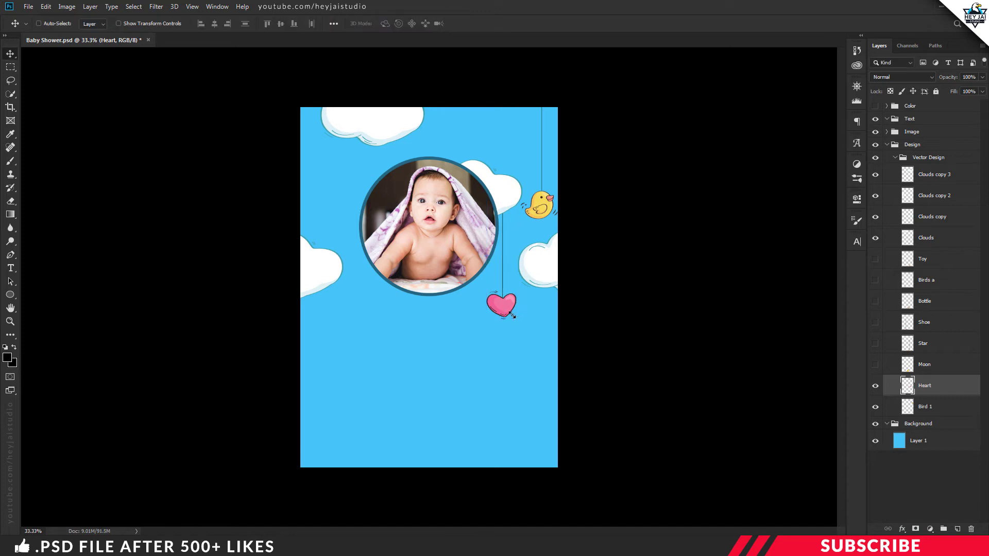
Show the moon, scale it to about 79% and place it left of the photo
{"action": "left_click", "coordinate": [874, 364]}
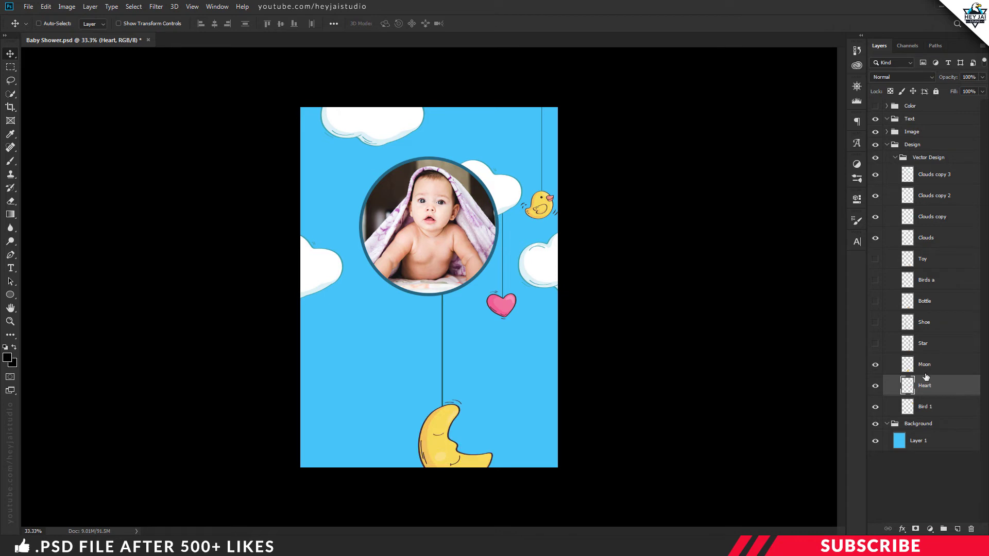
{"action": "left_click", "coordinate": [924, 366]}
{"action": "left_click_drag", "start_coordinate": [443, 432], "coordinate": [425, 397]}
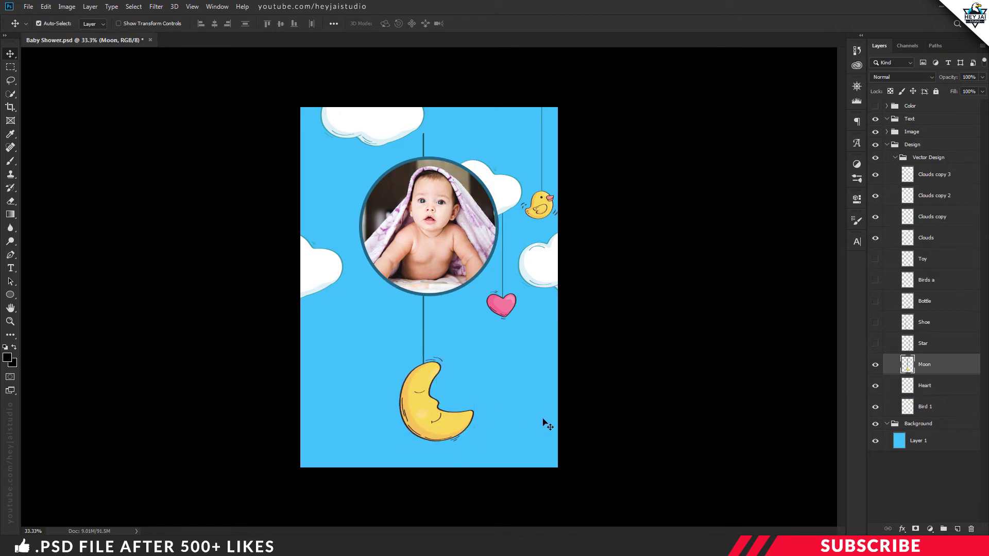
{"action": "key", "text": "ctrl+t"}
{"action": "left_click_drag", "start_coordinate": [473, 441], "coordinate": [446, 356]}
{"action": "left_click_drag", "start_coordinate": [419, 324], "coordinate": [325, 205]}
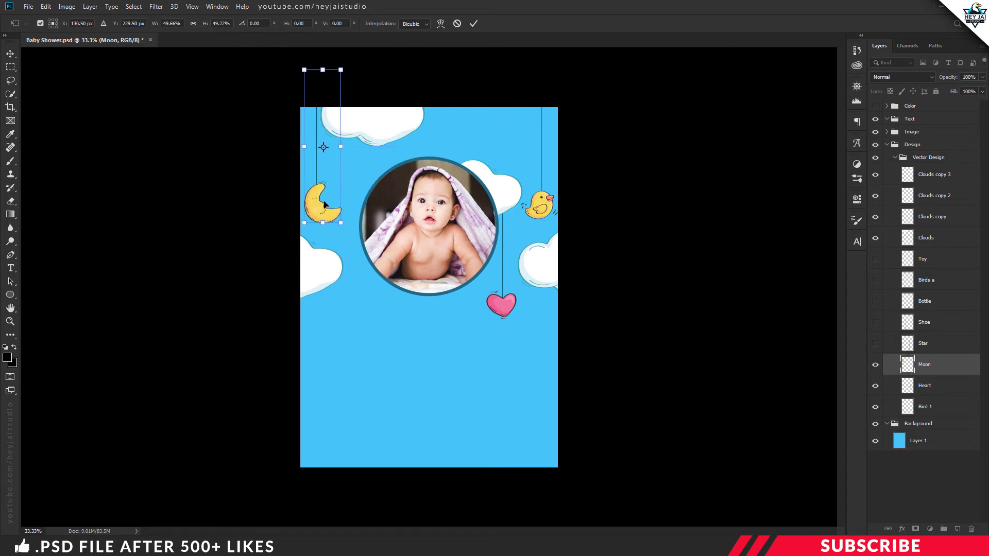
{"action": "key", "text": "Return"}
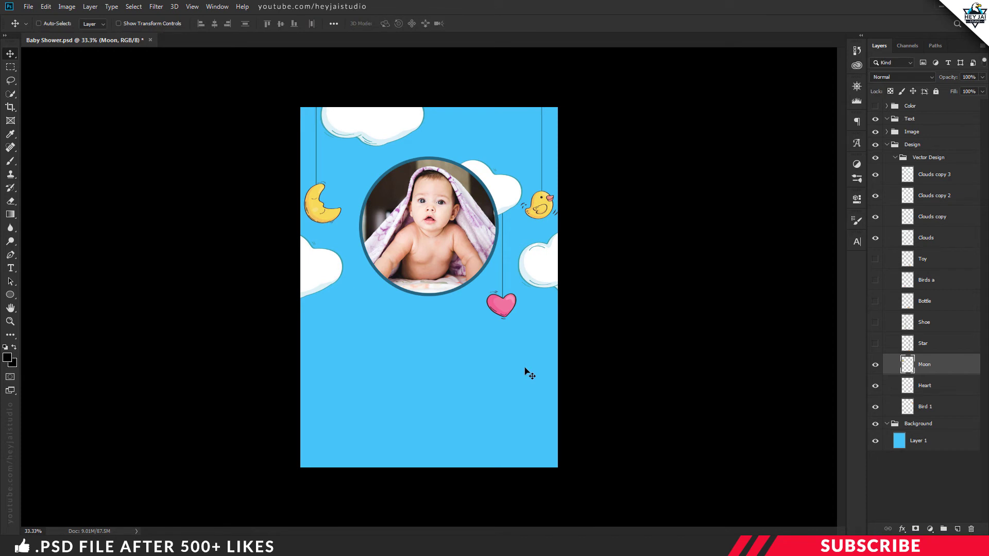
Show the star, shoe, bottle, Birds a and toy rattle ornaments
{"action": "left_click", "coordinate": [880, 344]}
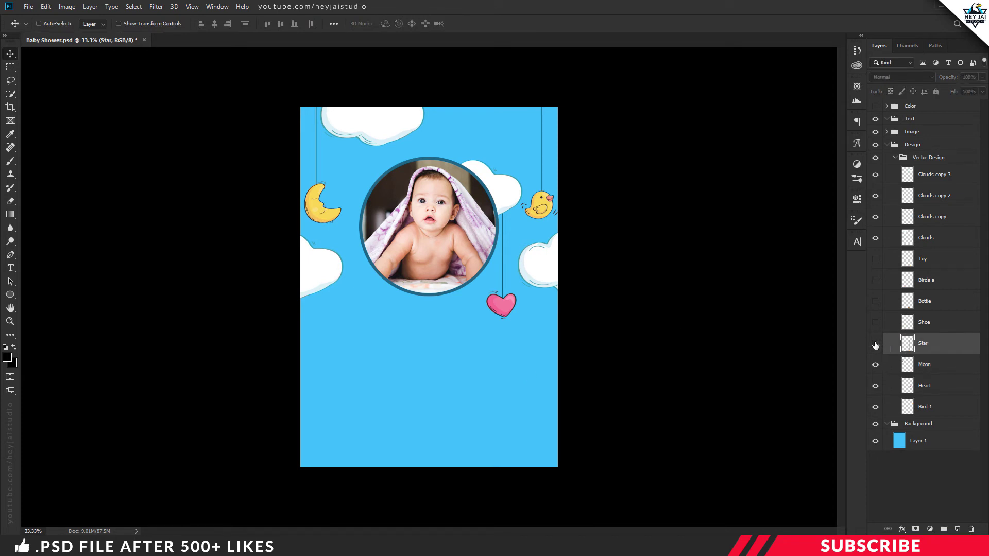
{"action": "left_click", "coordinate": [875, 344]}
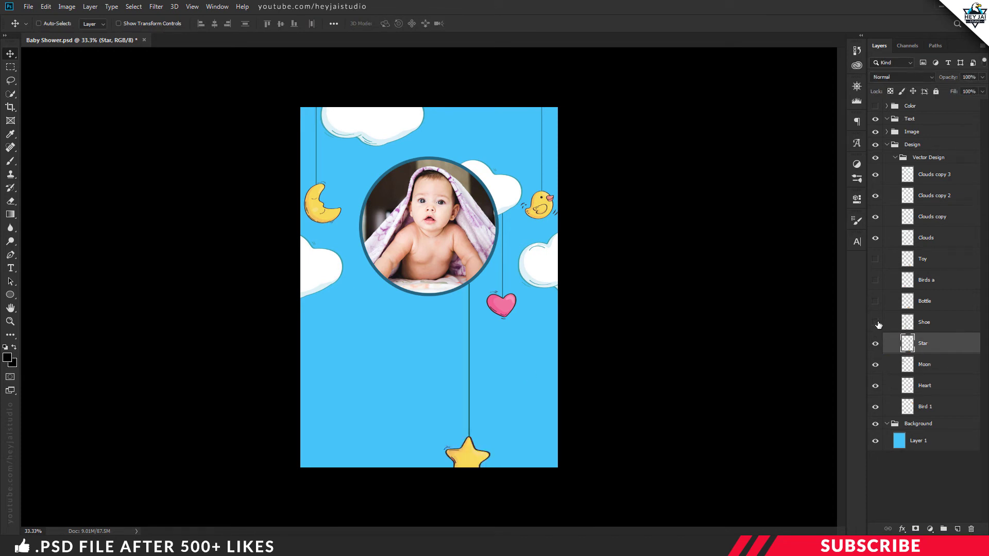
{"action": "left_click", "coordinate": [876, 322]}
{"action": "left_click", "coordinate": [876, 301]}
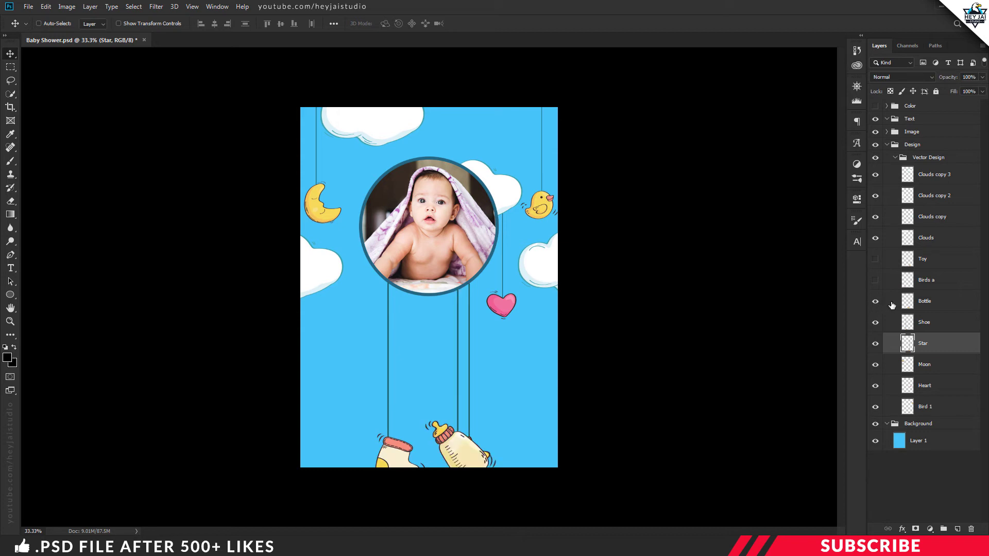
{"action": "left_click", "coordinate": [876, 280]}
{"action": "left_click", "coordinate": [876, 259]}
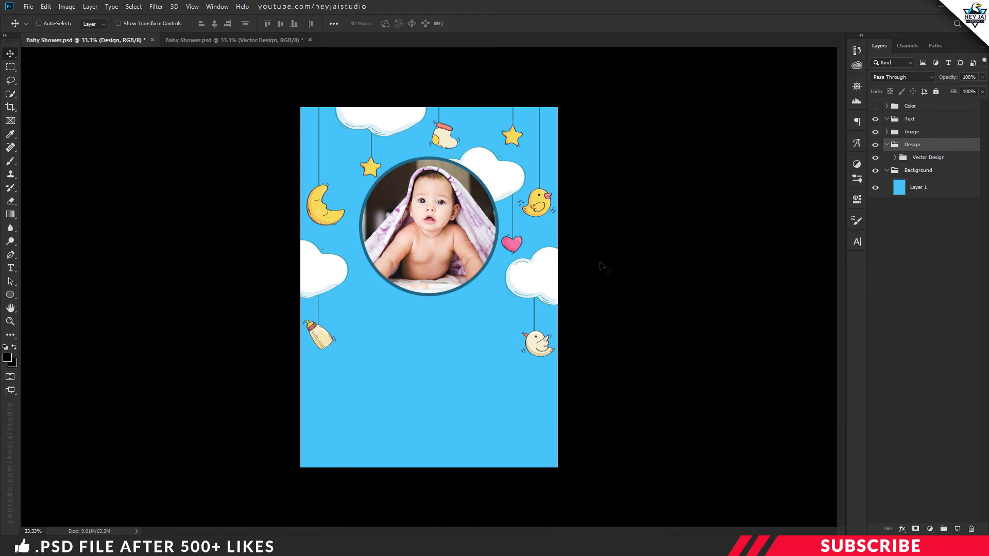
Add a new layer in the Text group and set the foreground colour to #ffffff
{"action": "left_click", "coordinate": [888, 170]}
{"action": "left_click", "coordinate": [887, 145]}
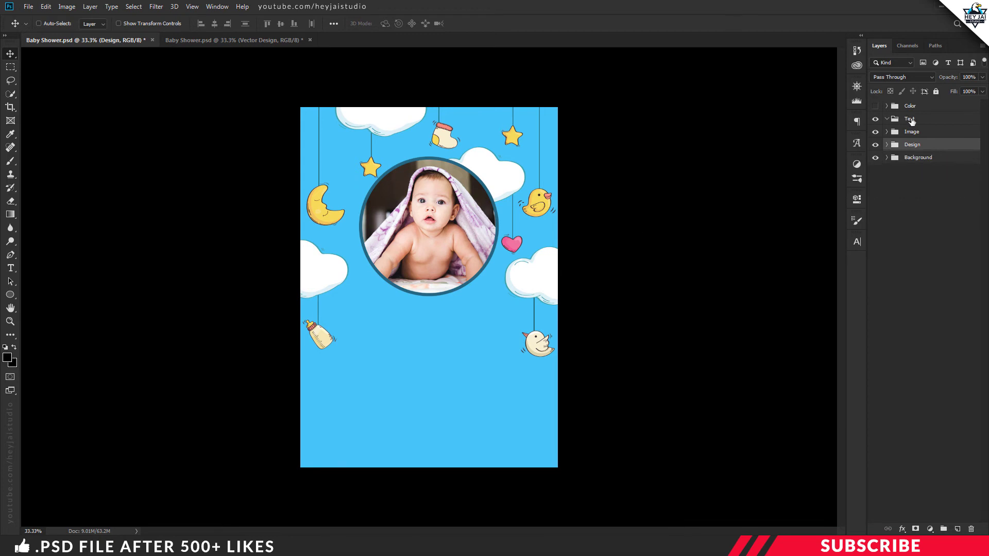
{"action": "left_click", "coordinate": [929, 119]}
{"action": "left_click", "coordinate": [959, 529]}
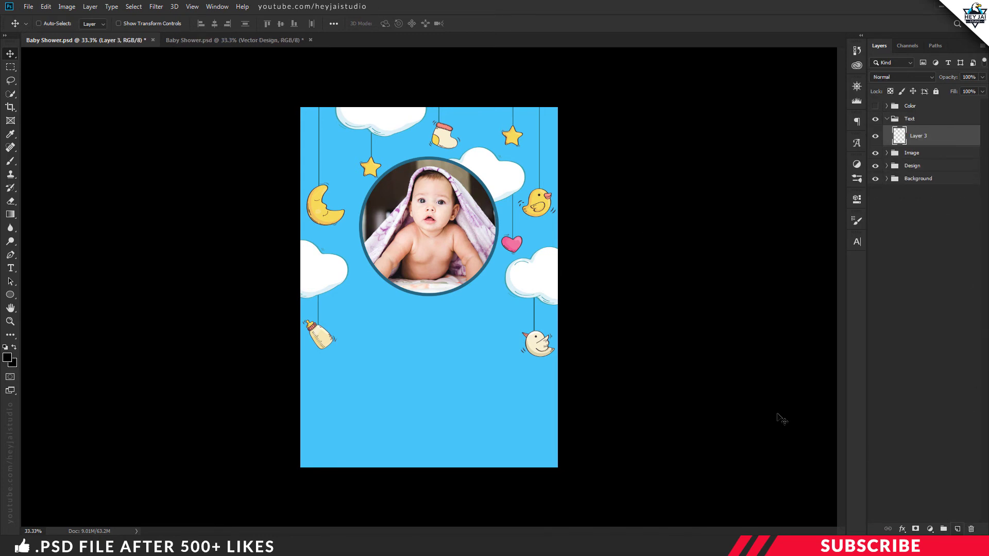
{"action": "left_click", "coordinate": [8, 357]}
{"action": "type", "text": "ffffff"}
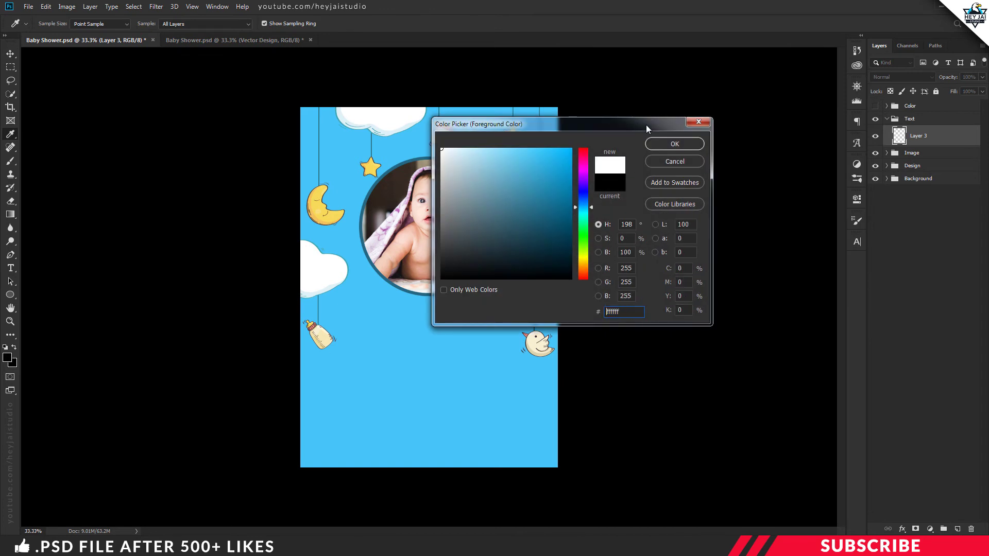
{"action": "left_click", "coordinate": [665, 144]}
{"action": "key", "text": "v"}
Type the title 'Baby Shower' below the photo and centre it
{"action": "type", "text": "t"}
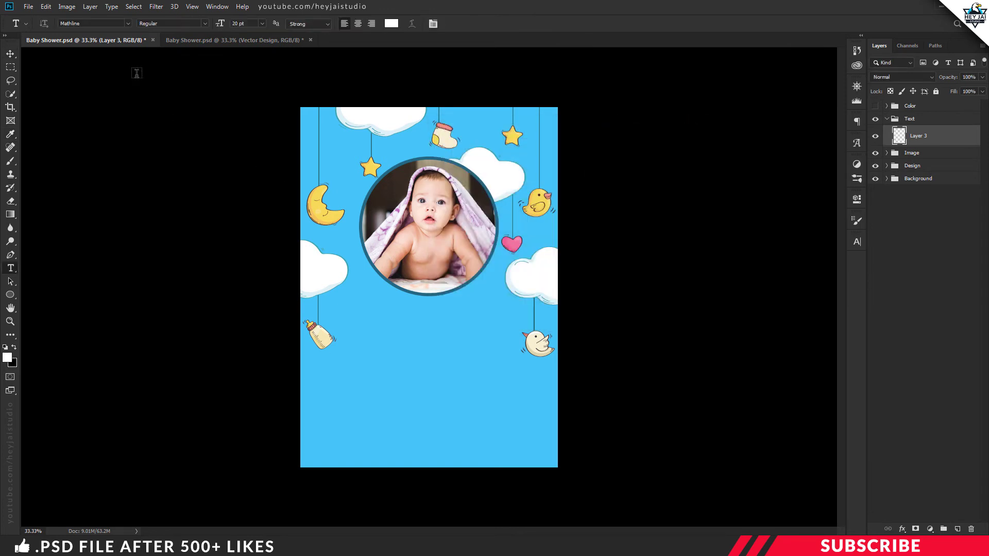
{"action": "type", "text": "4"}
{"action": "left_click", "coordinate": [405, 331]}
{"action": "type", "text": "Baby Shower"}
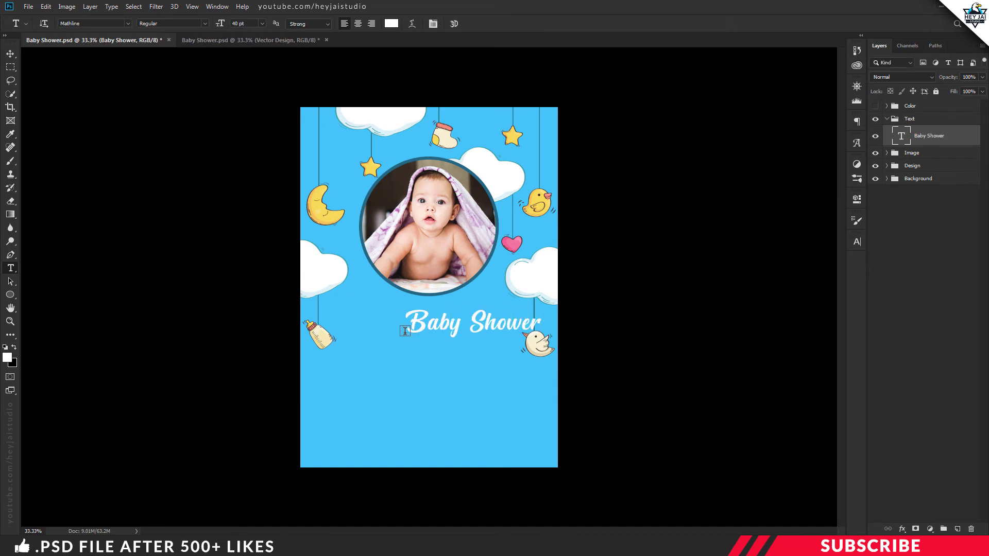
{"action": "key", "text": "ctrl+Return"}
{"action": "key", "text": "ctrl+plus"}
{"action": "left_click_drag", "start_coordinate": [524, 340], "coordinate": [457, 393]}
Duplicate the title as 'Party' beneath it and show the Color group again
{"action": "key", "text": "ctrl+j"}
{"action": "key", "text": "t"}
{"action": "left_click", "coordinate": [458, 385]}
{"action": "key", "text": "ctrl+a"}
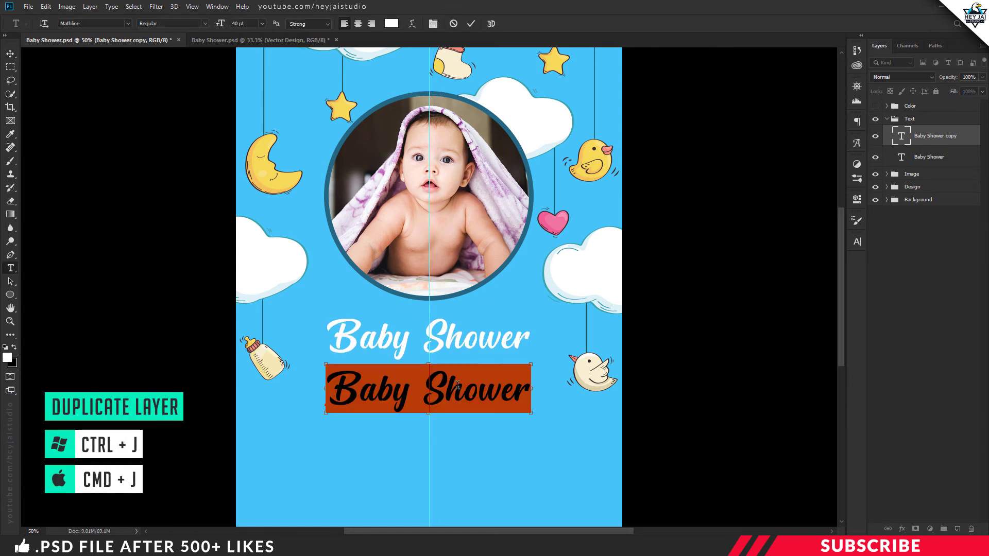
{"action": "type", "text": "Party"}
{"action": "key", "text": "ctrl+Return"}
{"action": "key", "text": "v"}
{"action": "left_click_drag", "start_coordinate": [458, 385], "coordinate": [475, 393]}
{"action": "key", "text": "ctrl+minus"}
{"action": "left_click", "coordinate": [875, 107]}
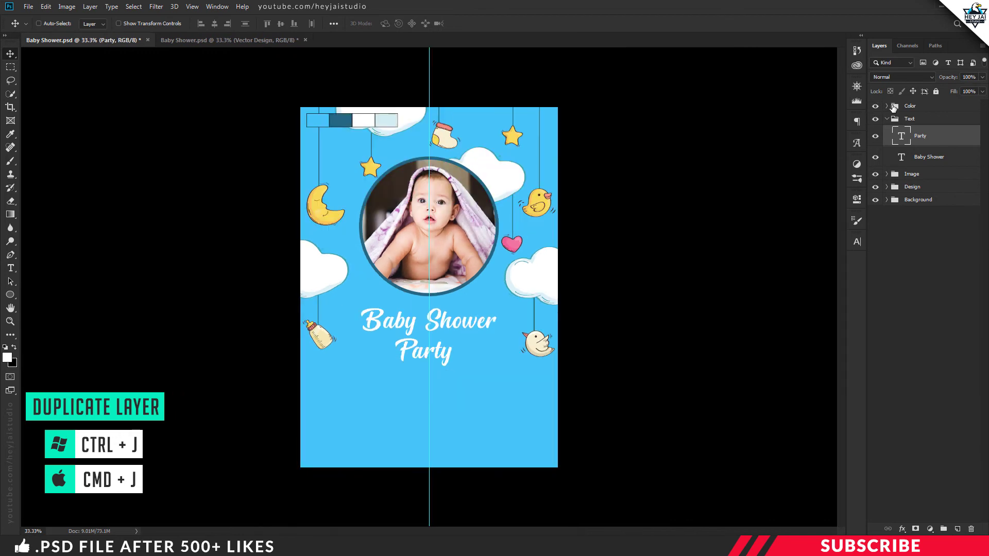
Add the dark blue invitation line 'Please join us a abby shower' below the title
{"action": "left_click", "coordinate": [957, 529]}
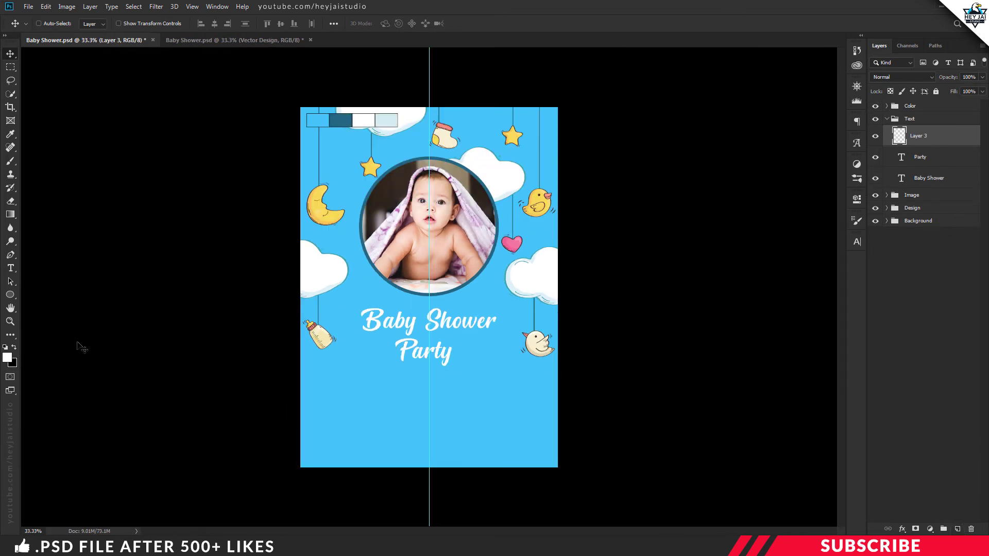
{"action": "left_click", "coordinate": [8, 357]}
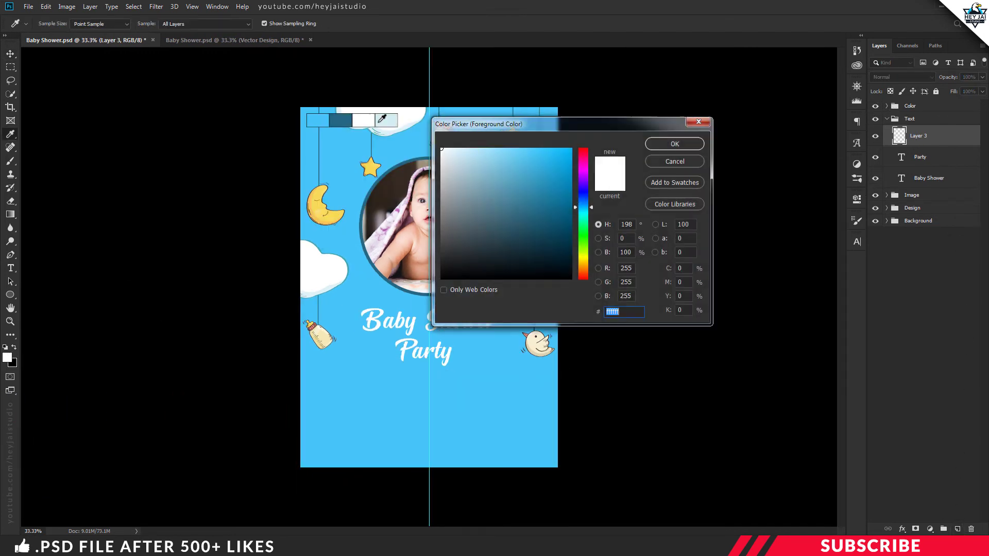
{"action": "left_click", "coordinate": [341, 119]}
{"action": "left_click", "coordinate": [659, 144]}
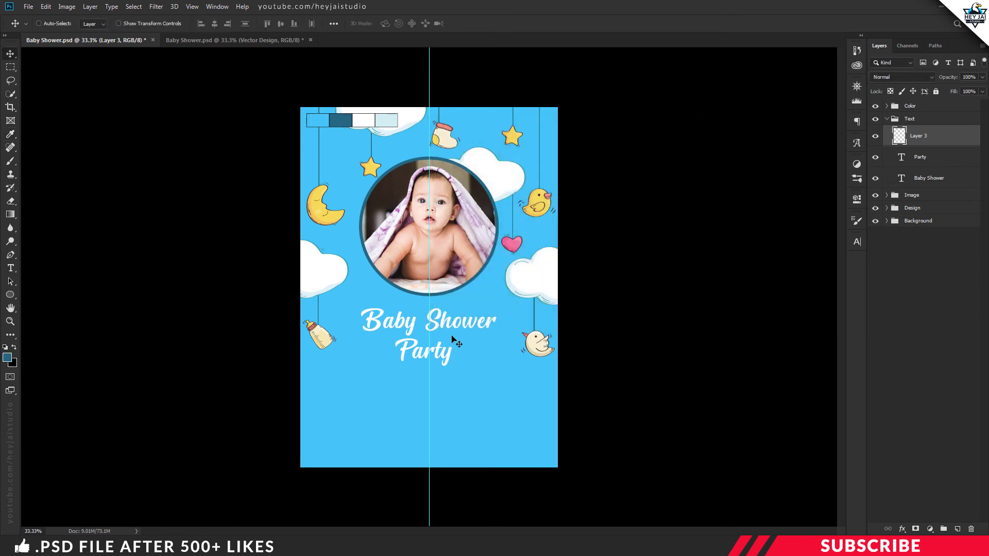
{"action": "key", "text": "t"}
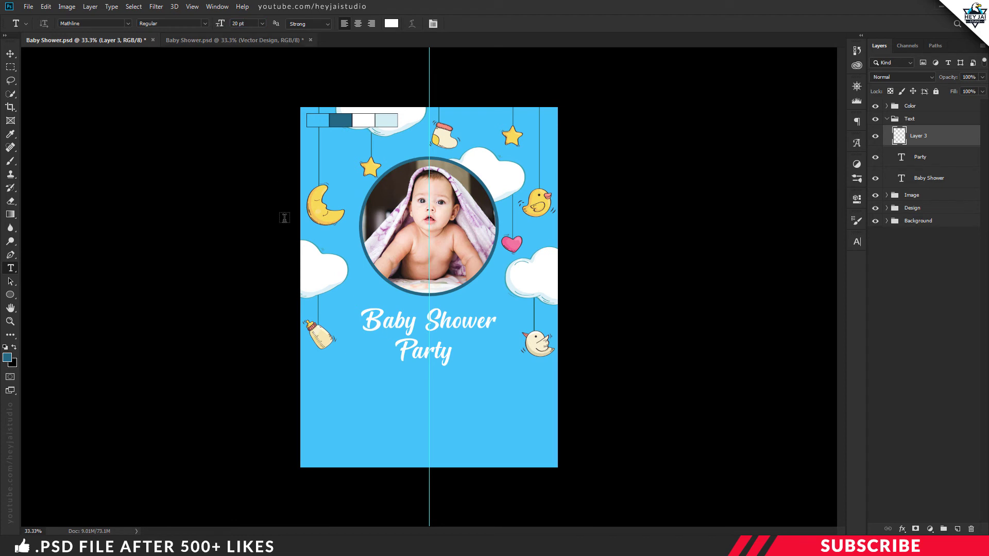
{"action": "left_click", "coordinate": [360, 392]}
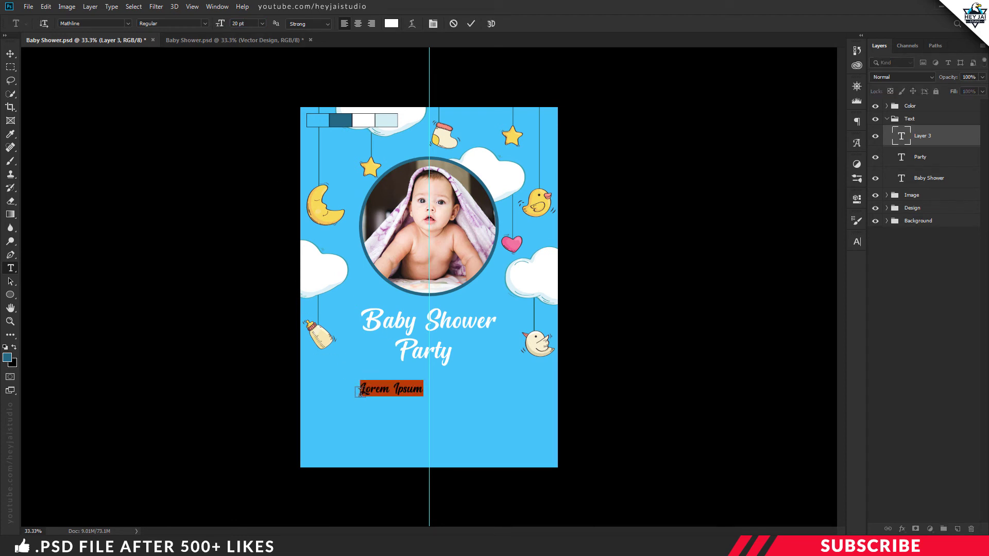
{"action": "type", "text": "Please join us a abby shower"}
{"action": "key", "text": "ctrl+a"}
{"action": "left_click", "coordinate": [392, 23]}
{"action": "left_click", "coordinate": [681, 144]}
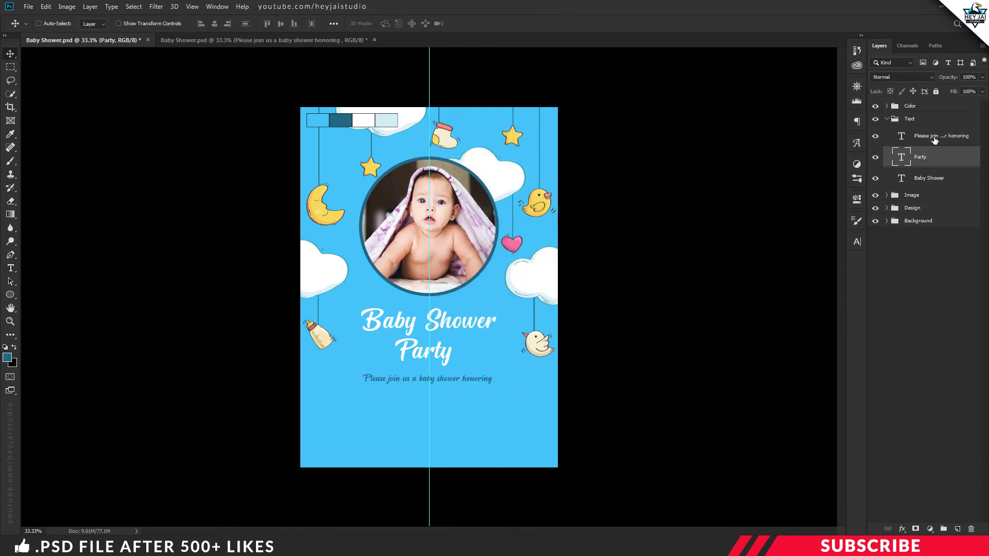
Type the honoree's name in white under the invitation line and center it
{"action": "left_click", "coordinate": [935, 137]}
{"action": "left_click", "coordinate": [958, 529]}
{"action": "key", "text": "i"}
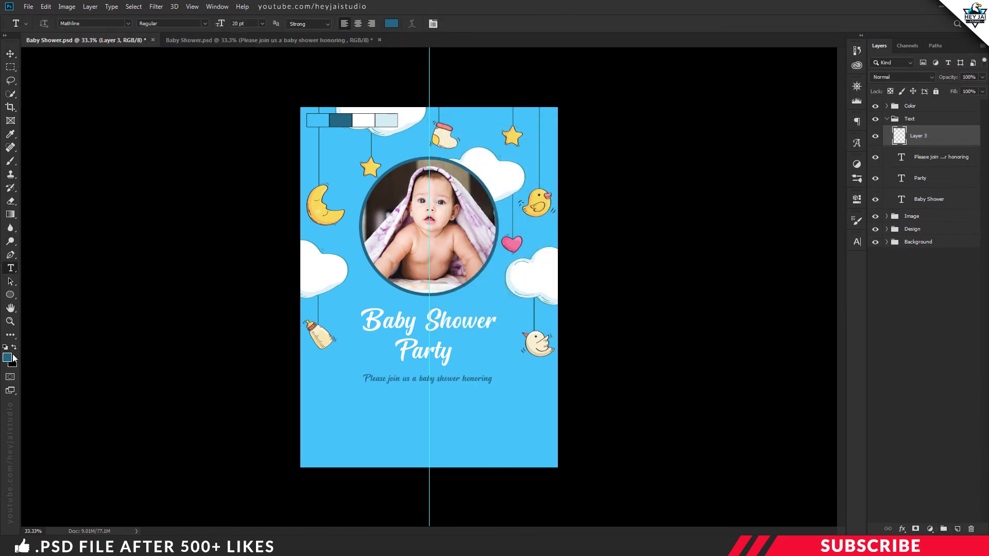
{"action": "left_click", "coordinate": [7, 357]}
{"action": "left_click", "coordinate": [445, 150]}
{"action": "left_click", "coordinate": [665, 145]}
{"action": "key", "text": "t"}
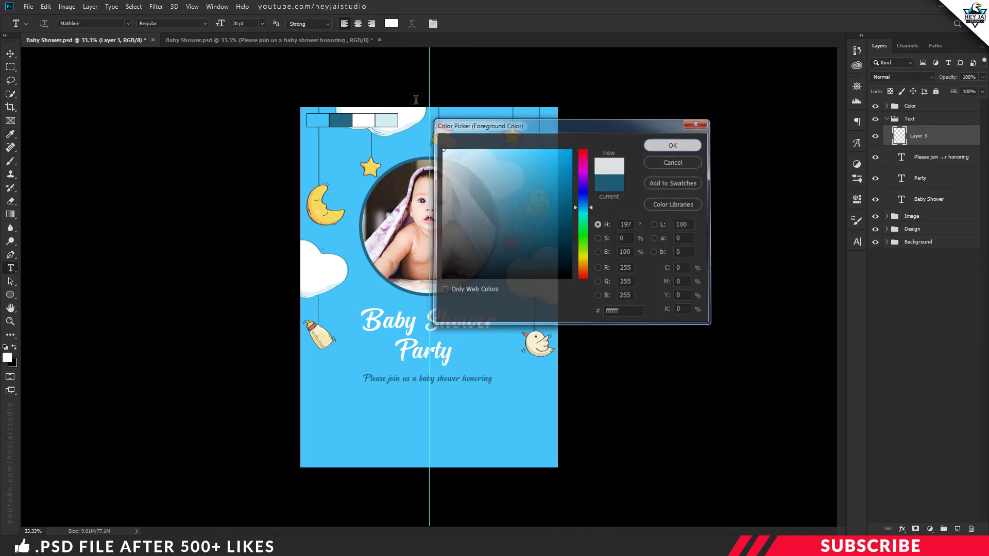
{"action": "left_click", "coordinate": [387, 405]}
{"action": "key", "text": "ctrl+Return"}
{"action": "key", "text": "v"}
{"action": "left_click_drag", "start_coordinate": [416, 404], "coordinate": [421, 399]}
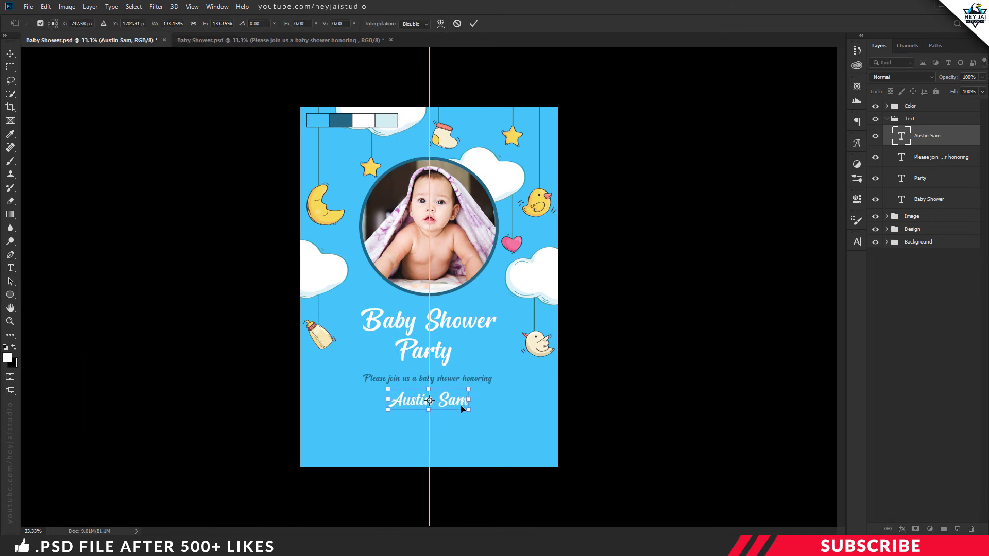
Start a dark blue line below the name, typing 'join us' then replacing it with 'Sunday'
{"action": "key", "text": "ctrl+plus"}
{"action": "left_click", "coordinate": [957, 529]}
{"action": "key", "text": "i"}
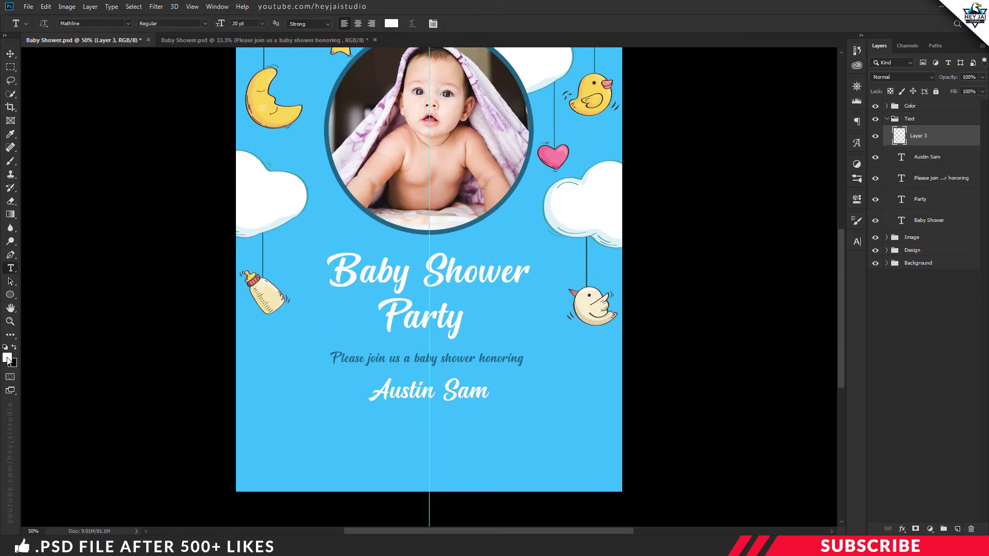
{"action": "left_click", "coordinate": [7, 357]}
{"action": "key", "text": "ctrl+minus"}
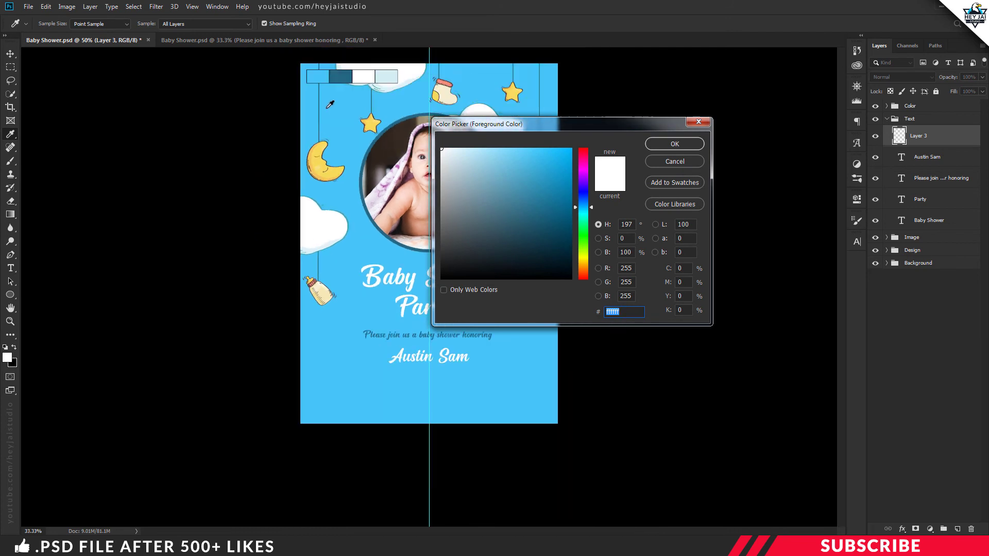
{"action": "left_click", "coordinate": [341, 120]}
{"action": "left_click", "coordinate": [675, 145]}
{"action": "key", "text": "t"}
{"action": "left_click", "coordinate": [390, 425]}
{"action": "type", "text": "join"}
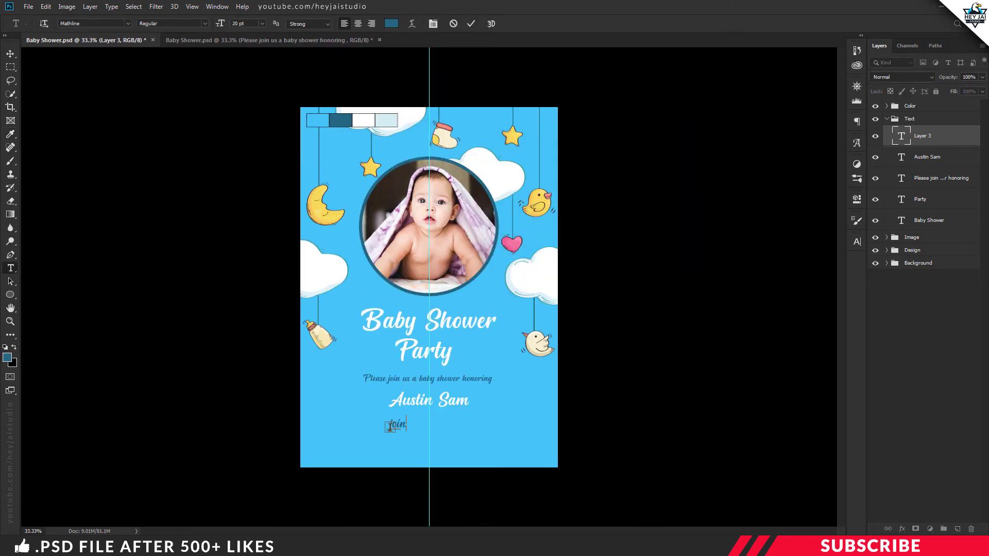
{"action": "type", "text": " us"}
{"action": "key", "text": "ctrl+a"}
{"action": "type", "text": "Sunday"}
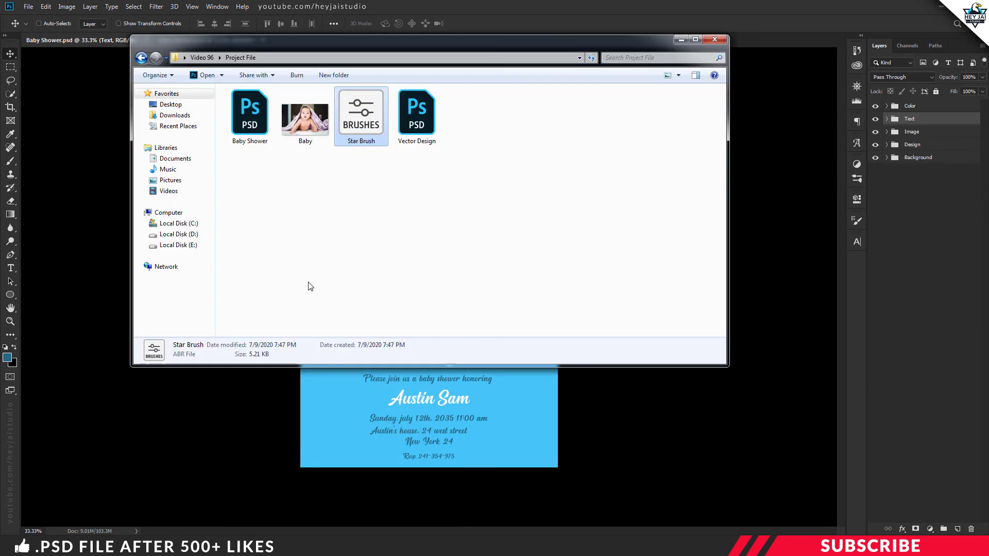
Select the Star Brush file in the project folder, then minimize the folder window
{"action": "left_click", "coordinate": [325, 227]}
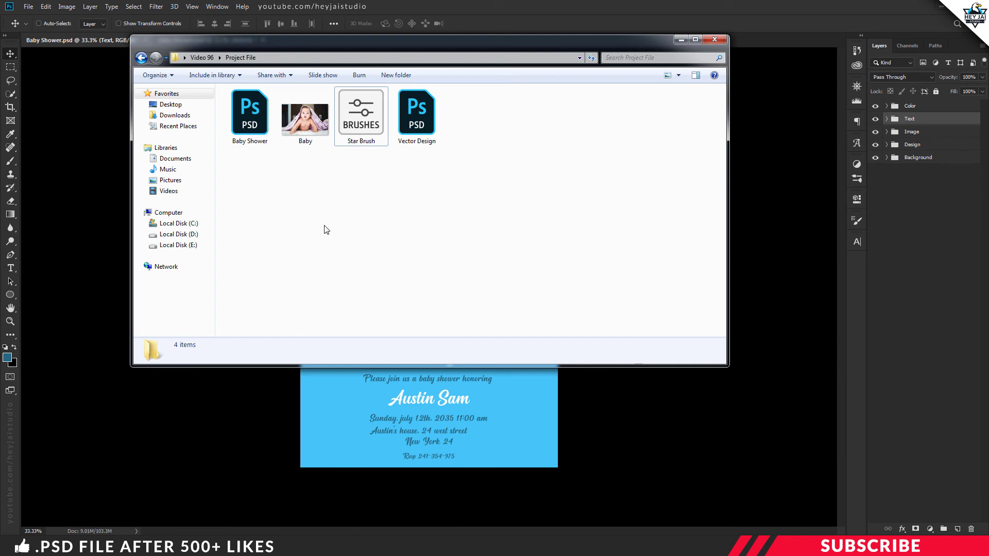
{"action": "left_click", "coordinate": [372, 125]}
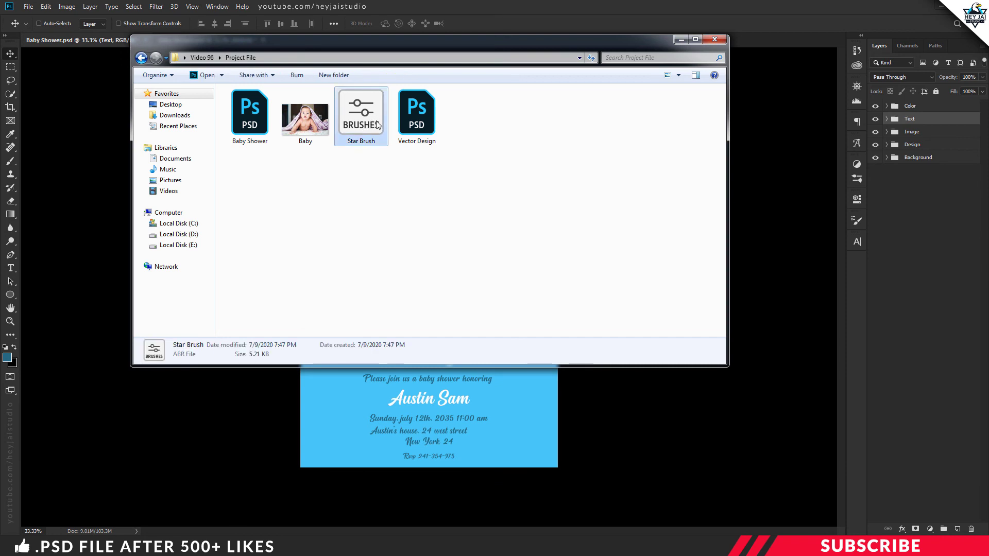
{"action": "left_click", "coordinate": [681, 40]}
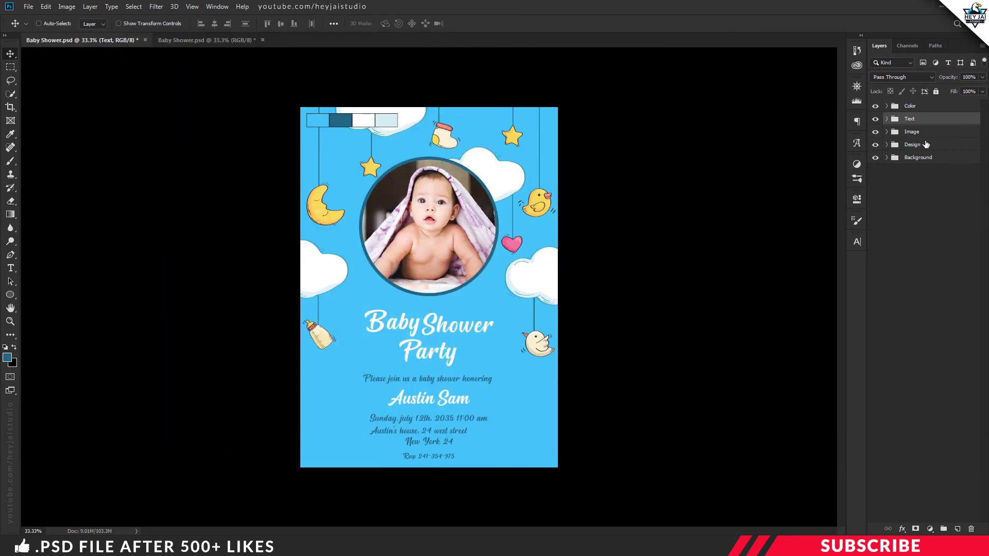
Add a new layer in the Design group and set the foreground to the light blue swatch
{"action": "left_click", "coordinate": [920, 148]}
{"action": "left_click", "coordinate": [958, 529]}
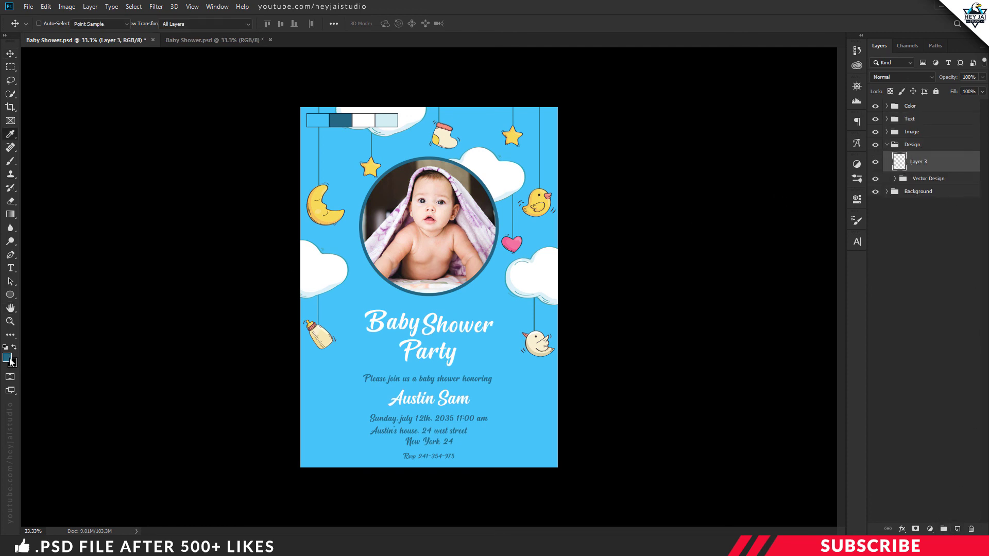
{"action": "left_click", "coordinate": [7, 358]}
{"action": "left_click", "coordinate": [441, 149]}
{"action": "left_click", "coordinate": [395, 118]}
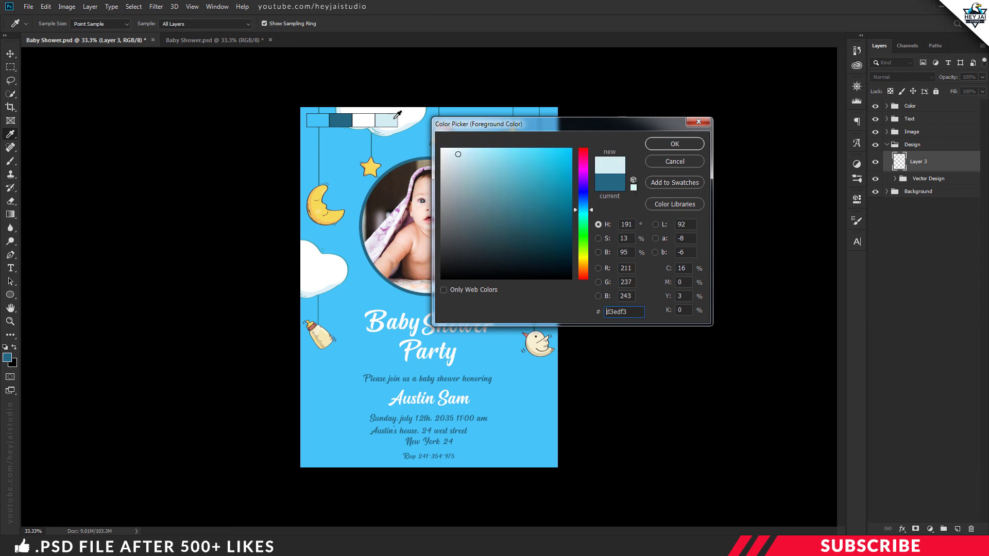
{"action": "left_click", "coordinate": [674, 144]}
Choose the Star brush preset and shrink it to 50 px
{"action": "key", "text": "v"}
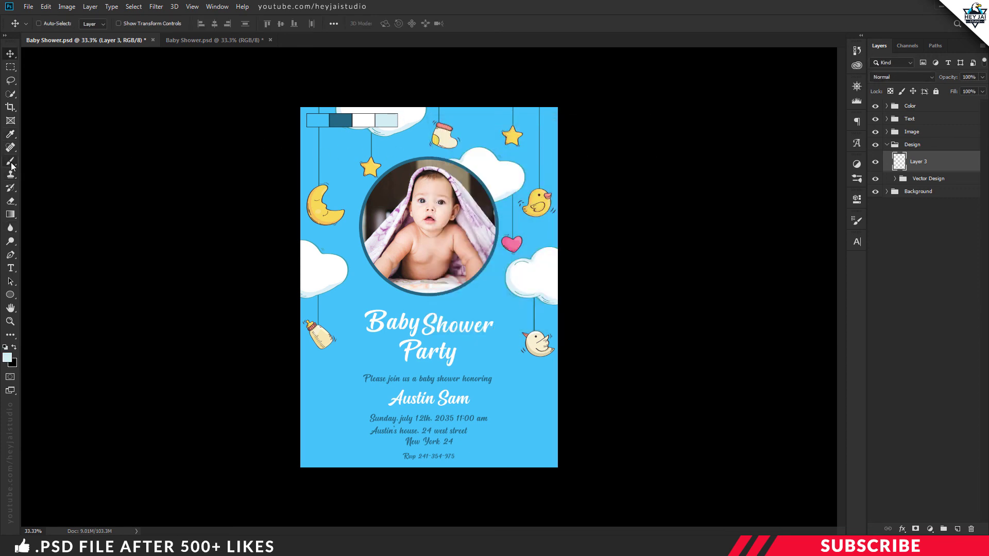
{"action": "left_click", "coordinate": [12, 163]}
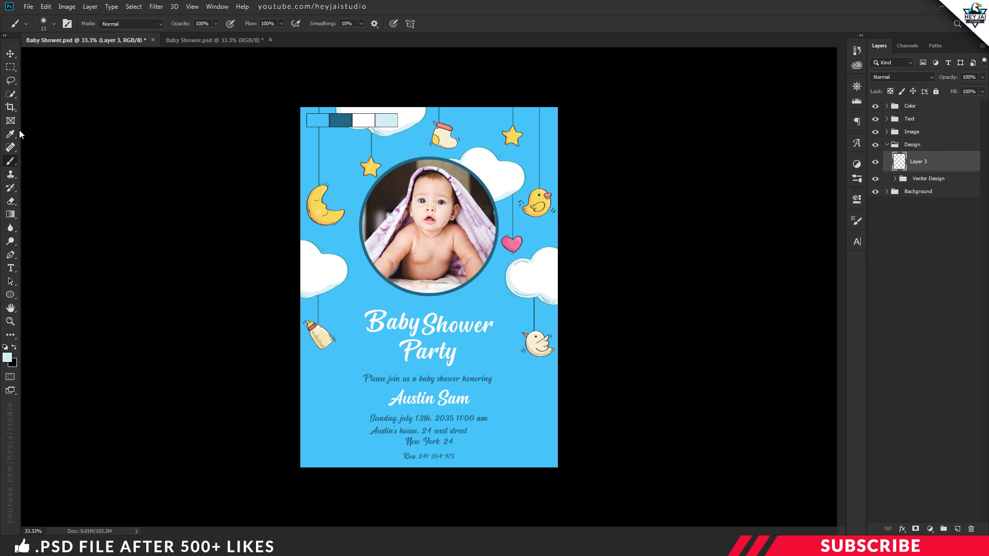
{"action": "left_click", "coordinate": [54, 24]}
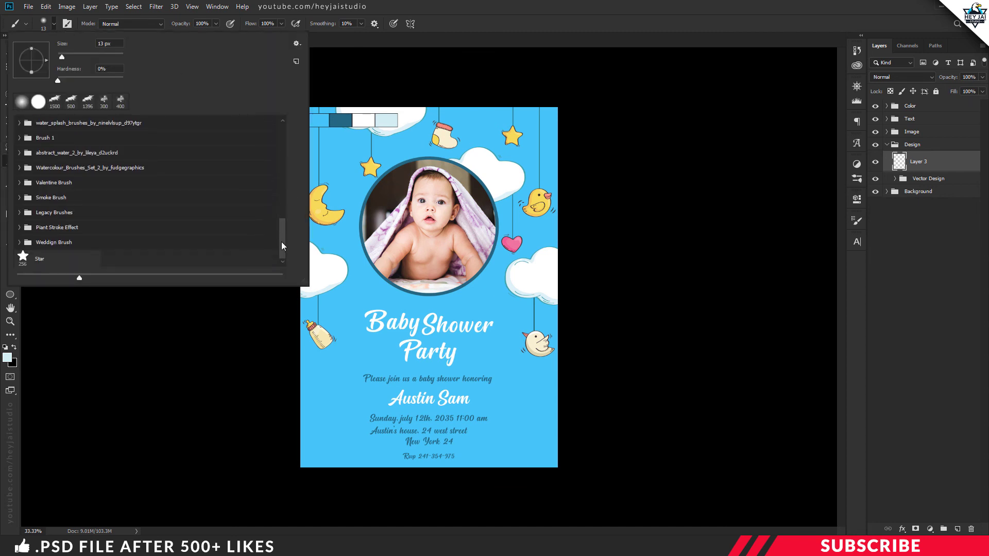
{"action": "left_click", "coordinate": [47, 260]}
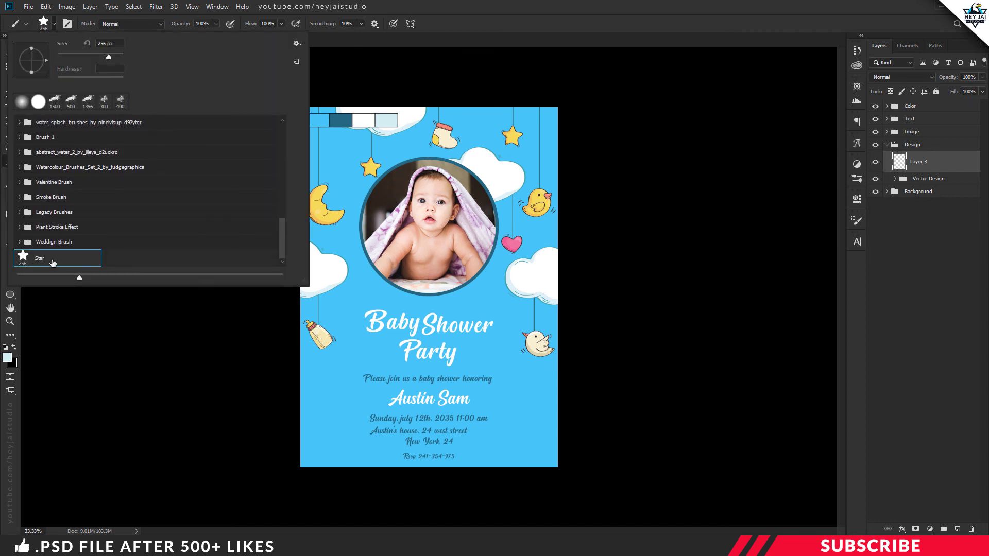
{"action": "left_click", "coordinate": [465, 18]}
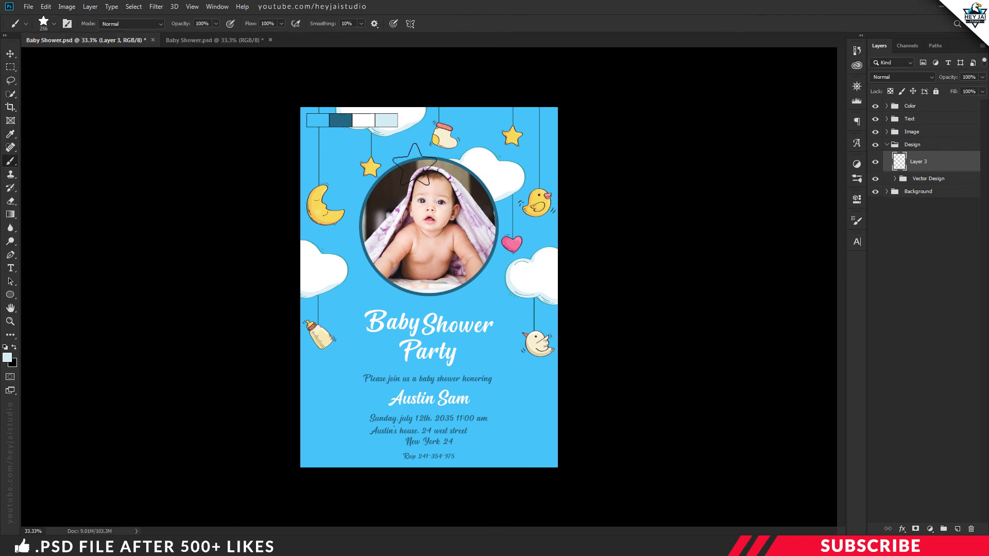
{"action": "key", "text": "bracketleft"}
{"action": "key", "text": "bracketleft"}
{"action": "key", "text": "bracketleft"}
{"action": "key", "text": "bracketleft"}
{"action": "key", "text": "bracketleft"}
{"action": "key", "text": "bracketleft"}
{"action": "key", "text": "bracketleft"}
{"action": "key", "text": "bracketleft"}
Stamp larger light blue stars beside the top star, the photo and the honoree's name
{"action": "left_click", "coordinate": [403, 145]}
{"action": "left_click", "coordinate": [498, 298]}
{"action": "left_click", "coordinate": [322, 454]}
{"action": "left_click", "coordinate": [321, 395]}
{"action": "left_click", "coordinate": [534, 442]}
With a smaller star brush, scatter small stars around the photo, title and invitation text
{"action": "key", "text": "bracketleft"}
{"action": "key", "text": "bracketleft"}
{"action": "key", "text": "bracketleft"}
{"action": "key", "text": "bracketleft"}
{"action": "key", "text": "bracketleft"}
{"action": "left_click", "coordinate": [351, 294]}
{"action": "left_click", "coordinate": [364, 352]}
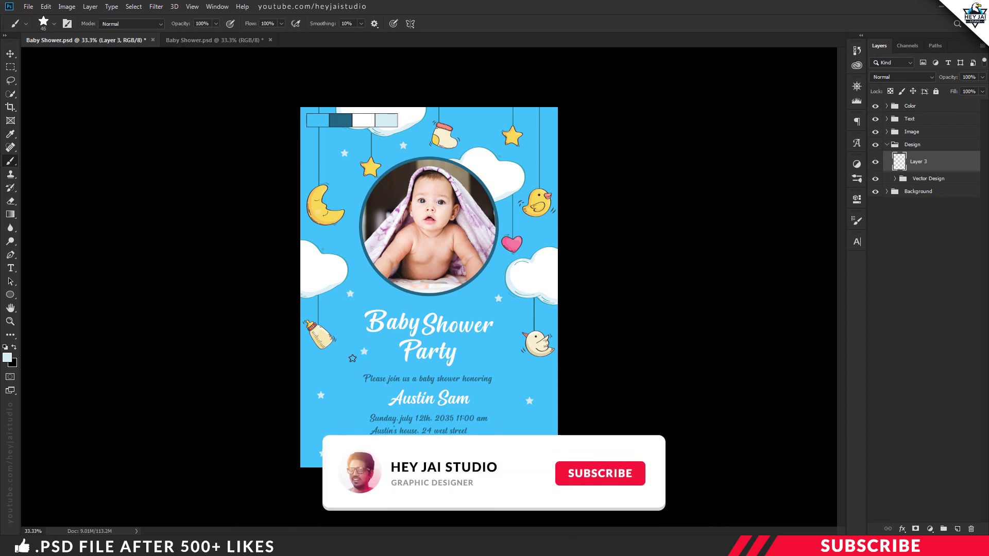
{"action": "left_click", "coordinate": [333, 364]}
{"action": "left_click", "coordinate": [352, 402]}
{"action": "left_click", "coordinate": [343, 384]}
{"action": "left_click", "coordinate": [332, 424]}
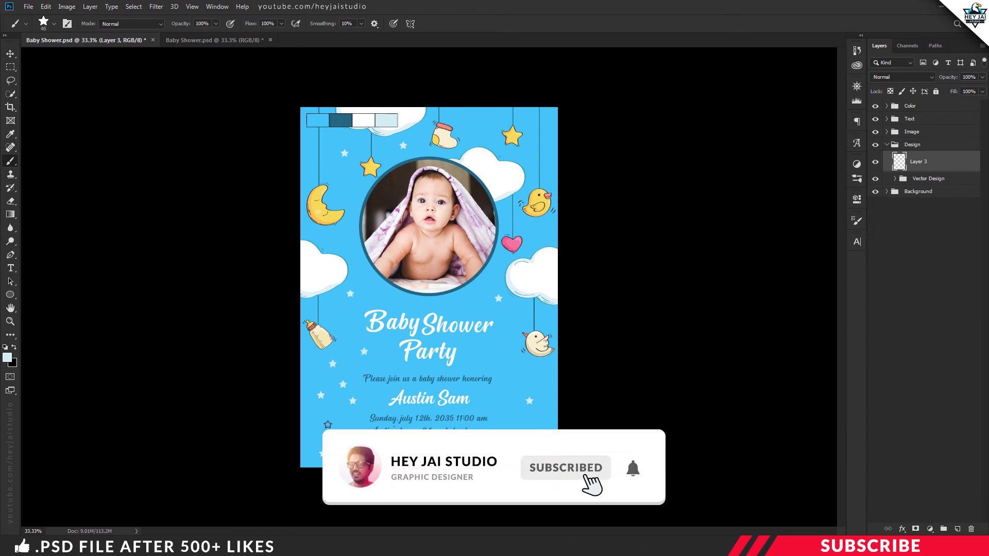
{"action": "left_click", "coordinate": [506, 407]}
{"action": "left_click", "coordinate": [487, 349]}
{"action": "left_click", "coordinate": [470, 301]}
{"action": "left_click", "coordinate": [353, 184]}
Hide the colour swatch strip, add more stars around the top and photo, and collapse the Design group
{"action": "left_click", "coordinate": [875, 106]}
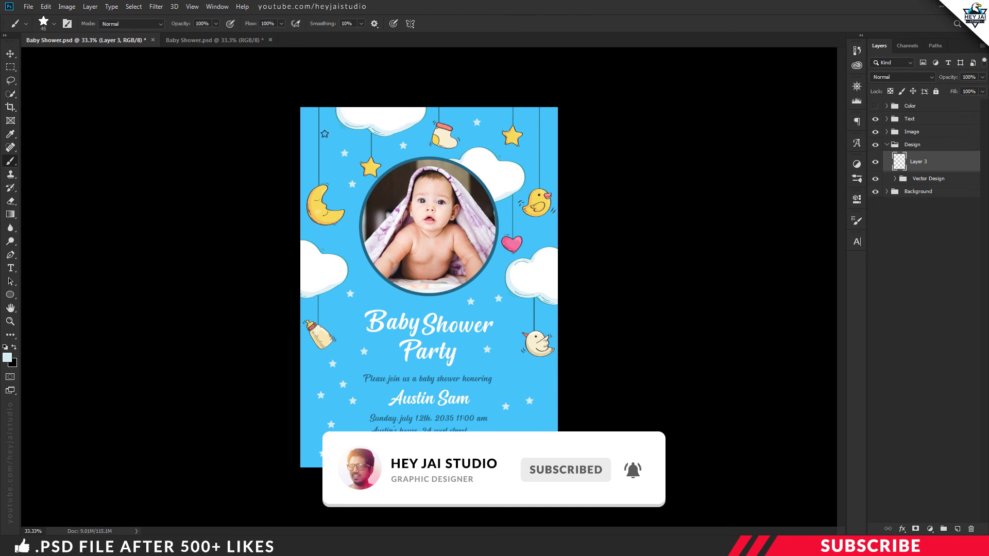
{"action": "left_click", "coordinate": [530, 154]}
{"action": "left_click", "coordinate": [553, 162]}
{"action": "left_click", "coordinate": [457, 111]}
{"action": "left_click", "coordinate": [493, 112]}
{"action": "left_click", "coordinate": [482, 139]}
{"action": "left_click", "coordinate": [531, 128]}
{"action": "left_click", "coordinate": [549, 127]}
{"action": "left_click", "coordinate": [487, 272]}
{"action": "left_click", "coordinate": [887, 145]}
{"action": "key", "text": "ctrl+plus"}
{"action": "key", "text": "ctrl+minus"}
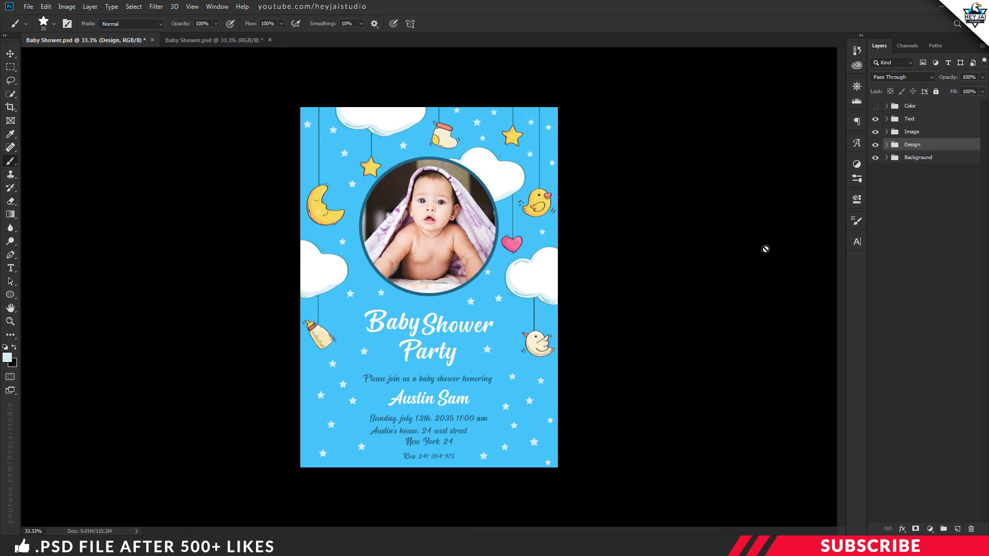